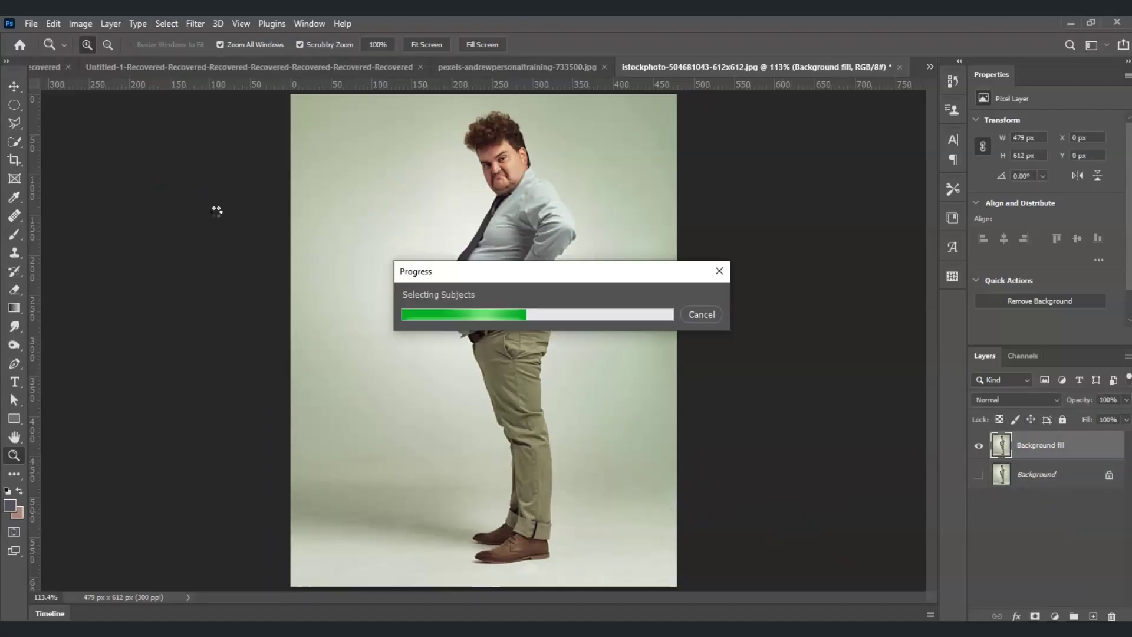
Step: Preview the finished cut-out layer, then return to the original photo with only its Background layer
{"action": "double_click", "coordinate": [1034, 445]}
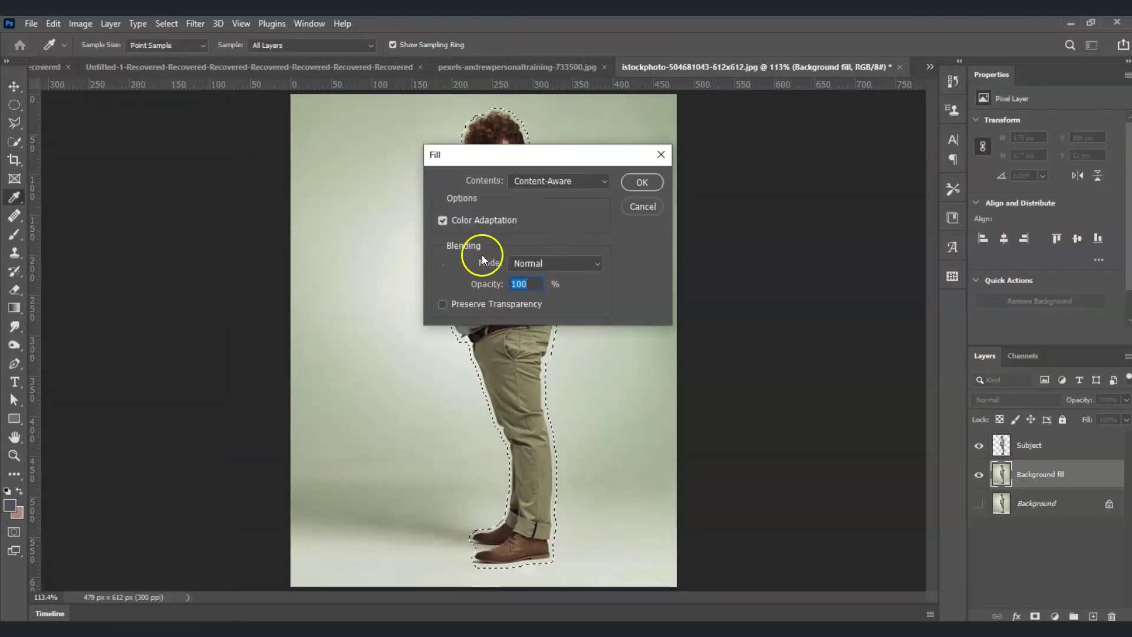
{"action": "key", "text": "Return"}
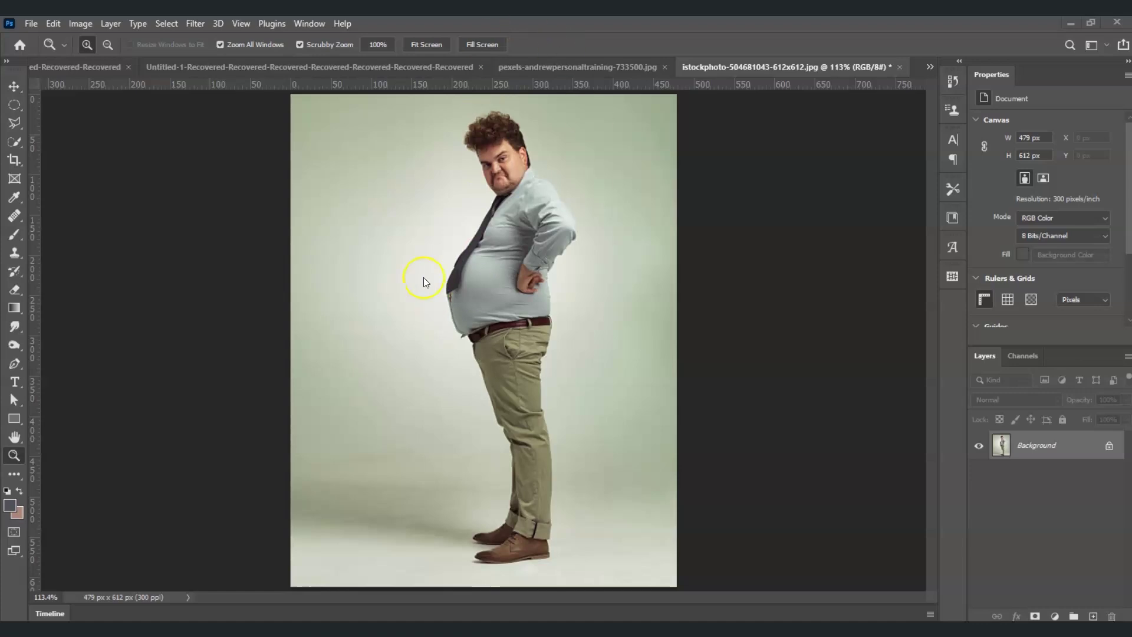
Step: Duplicate the Background layer as a new layer named 'Background fill'
{"action": "left_click", "coordinate": [1037, 450]}
{"action": "right_click", "coordinate": [1037, 452]}
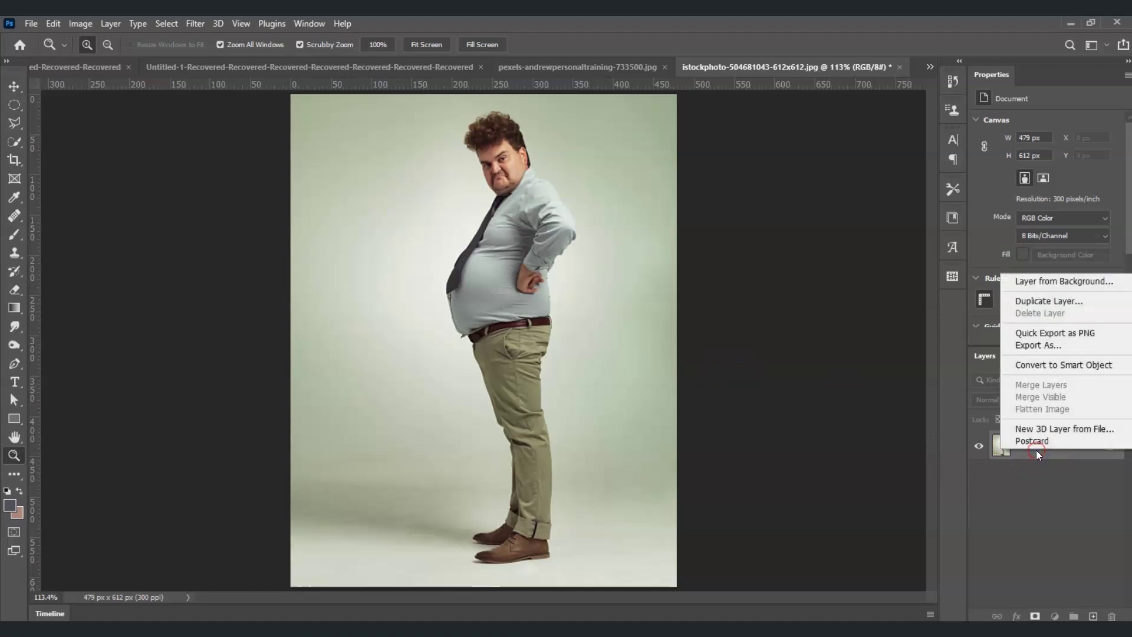
{"action": "left_click", "coordinate": [1036, 309]}
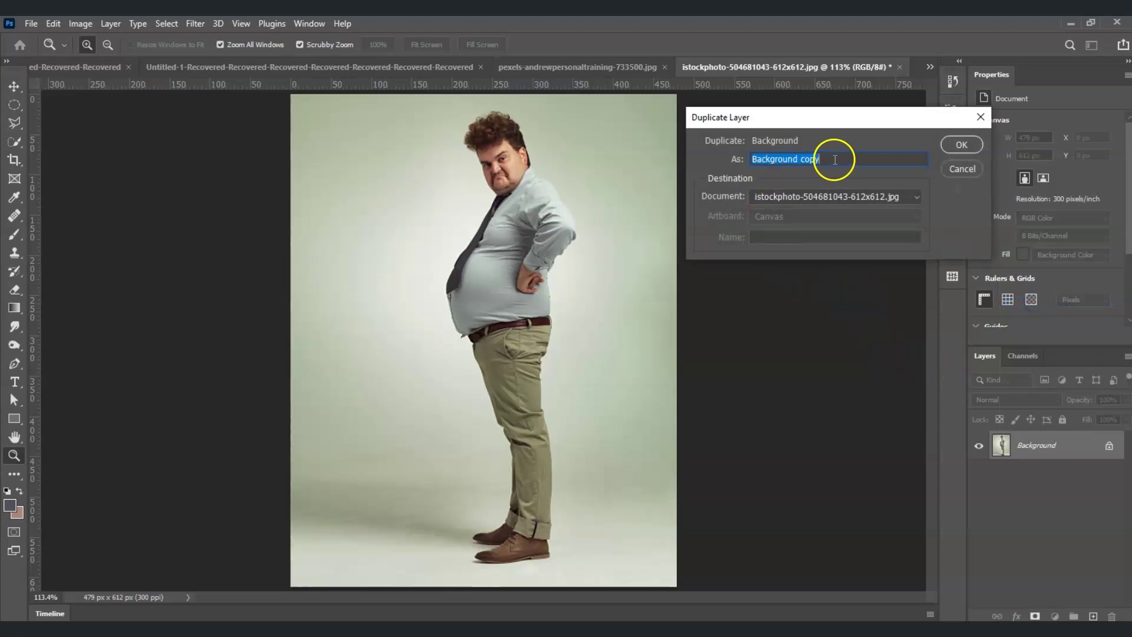
{"action": "left_click", "coordinate": [659, 176]}
{"action": "type", "text": "Background fill"}
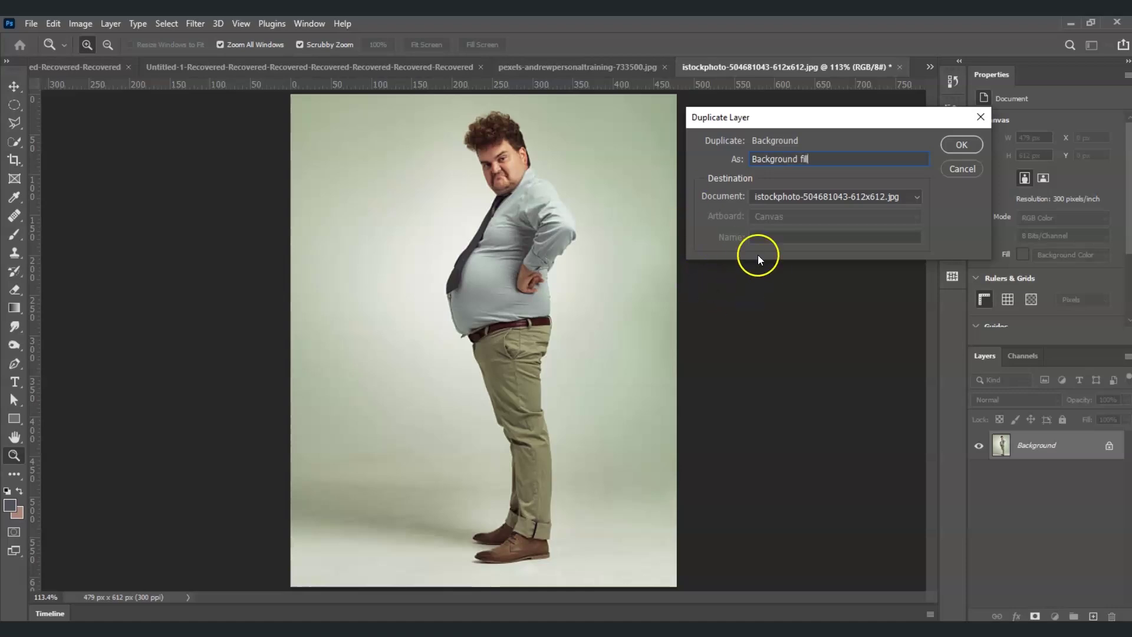
{"action": "left_click", "coordinate": [962, 143]}
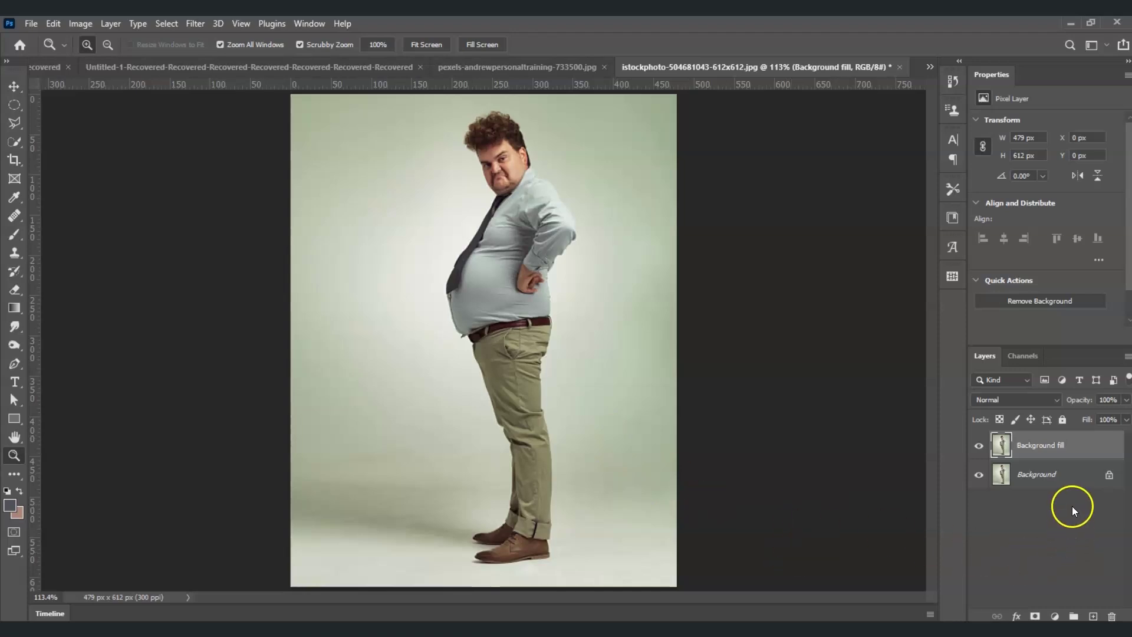
Step: Hide the original Background layer and make Background fill the active layer
{"action": "left_click", "coordinate": [1067, 477]}
{"action": "left_click", "coordinate": [976, 475]}
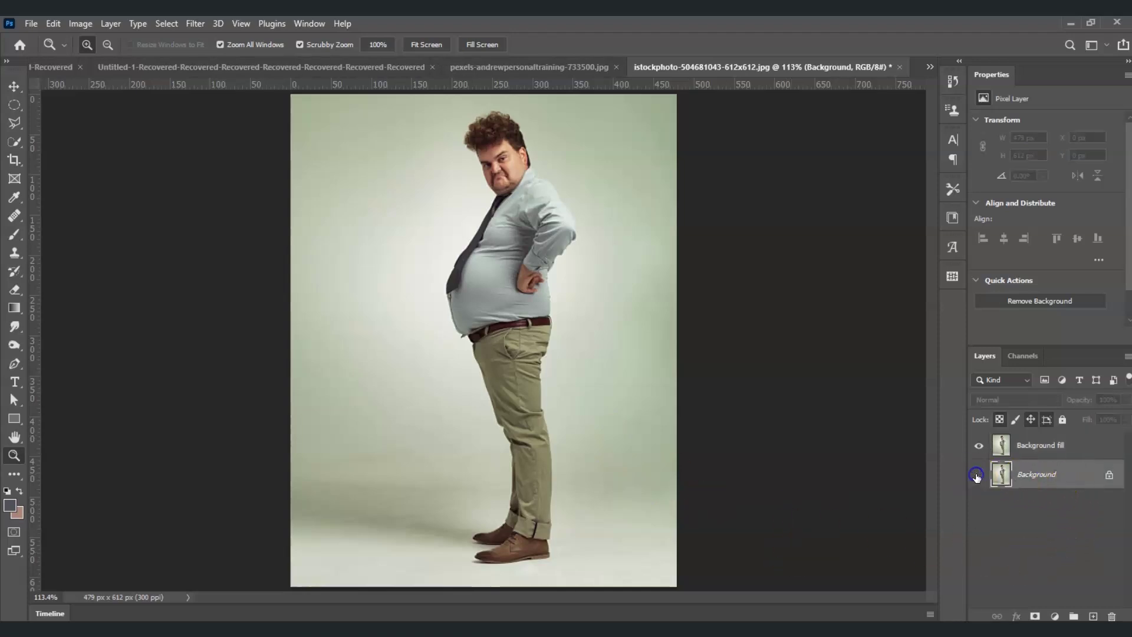
{"action": "left_click_drag", "start_coordinate": [976, 482], "coordinate": [1046, 451]}
{"action": "left_click", "coordinate": [1047, 447]}
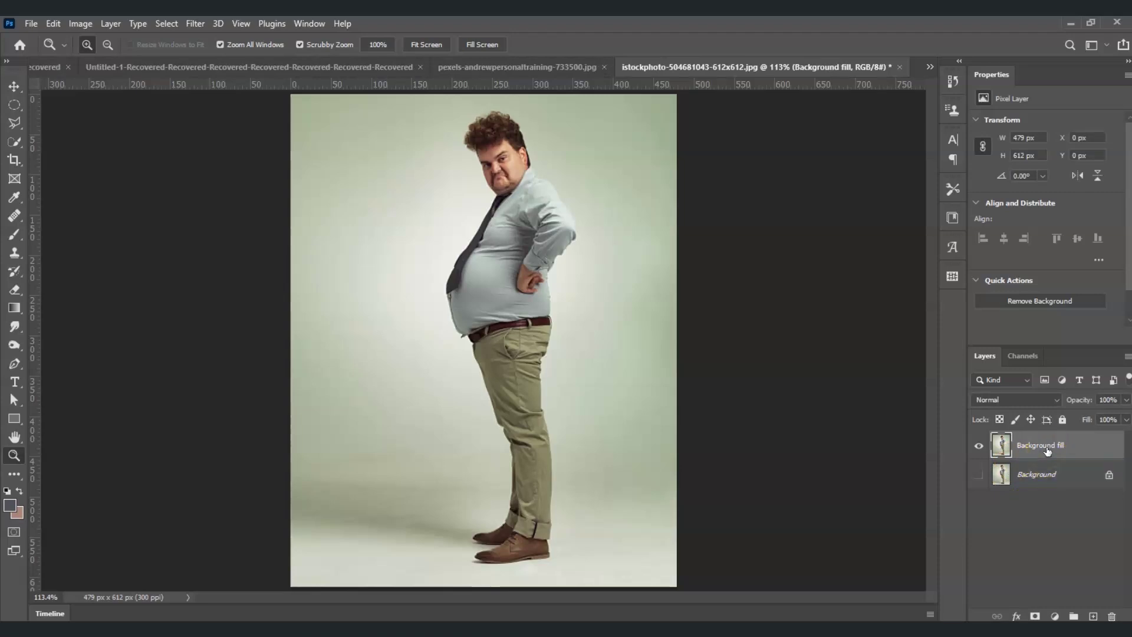
Step: Auto-select the man with Select > Subject and copy him to a new Layer 1 with Ctrl+J
{"action": "left_click", "coordinate": [166, 23]}
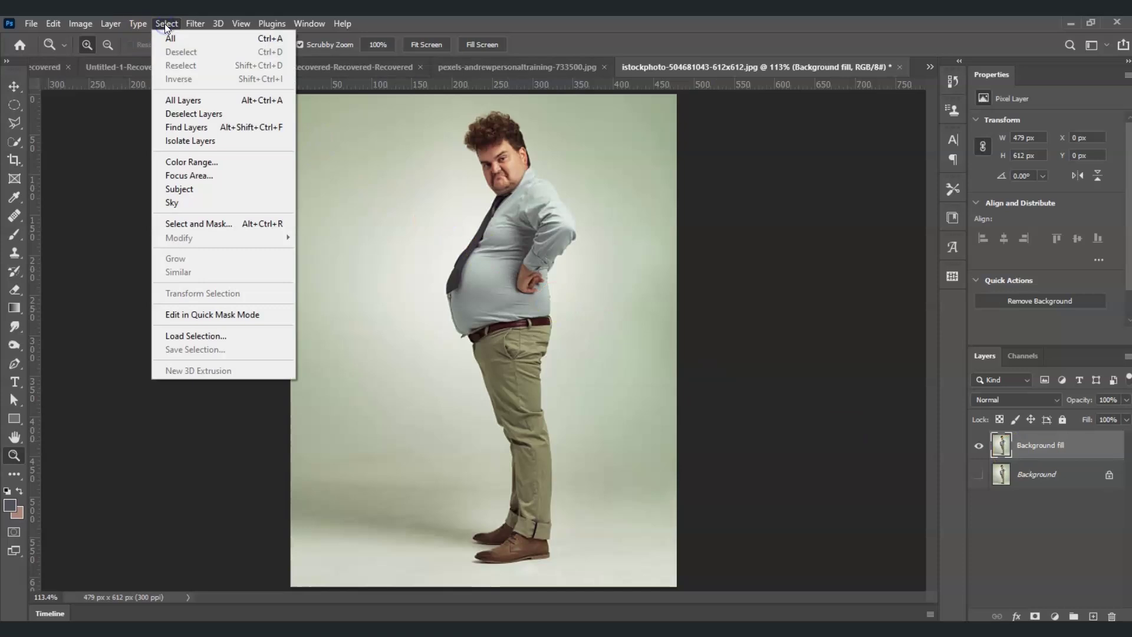
{"action": "left_click", "coordinate": [189, 189]}
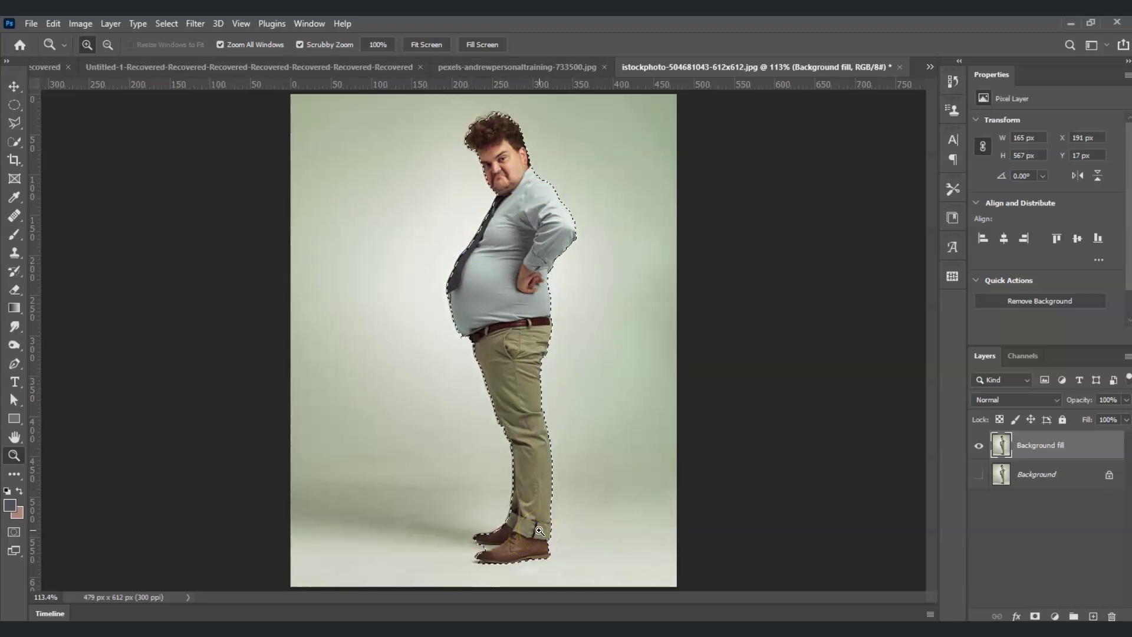
{"action": "key", "text": "ctrl+j"}
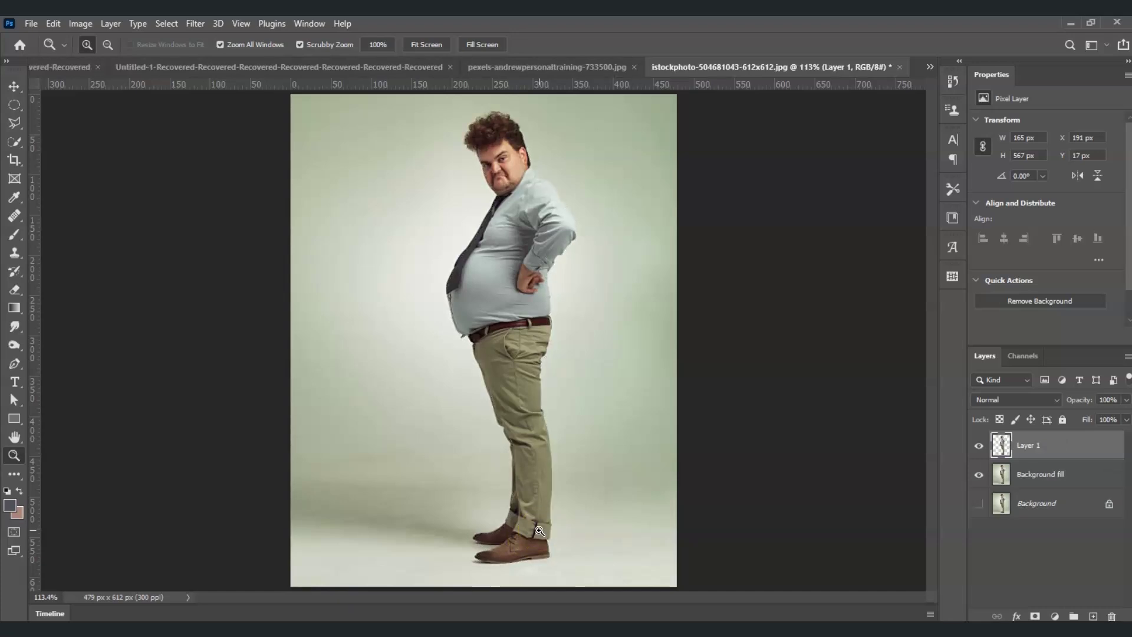
Step: Check the cut-out, rename Layer 1 to 'Subject', and load the man's outline as a selection
{"action": "left_click", "coordinate": [979, 475]}
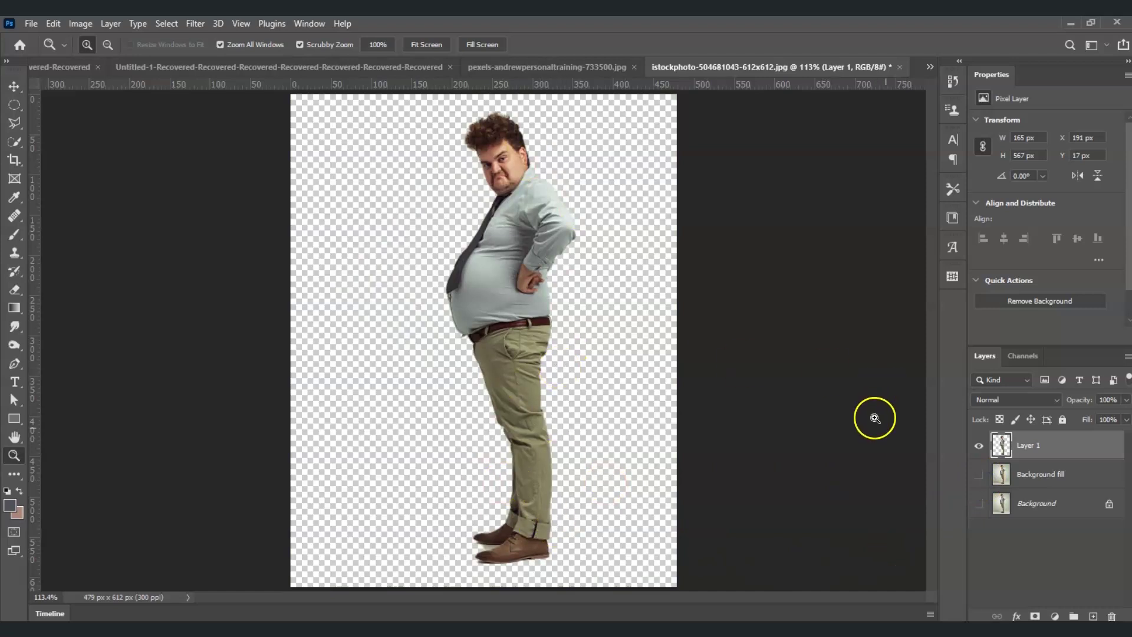
{"action": "left_click", "coordinate": [978, 475]}
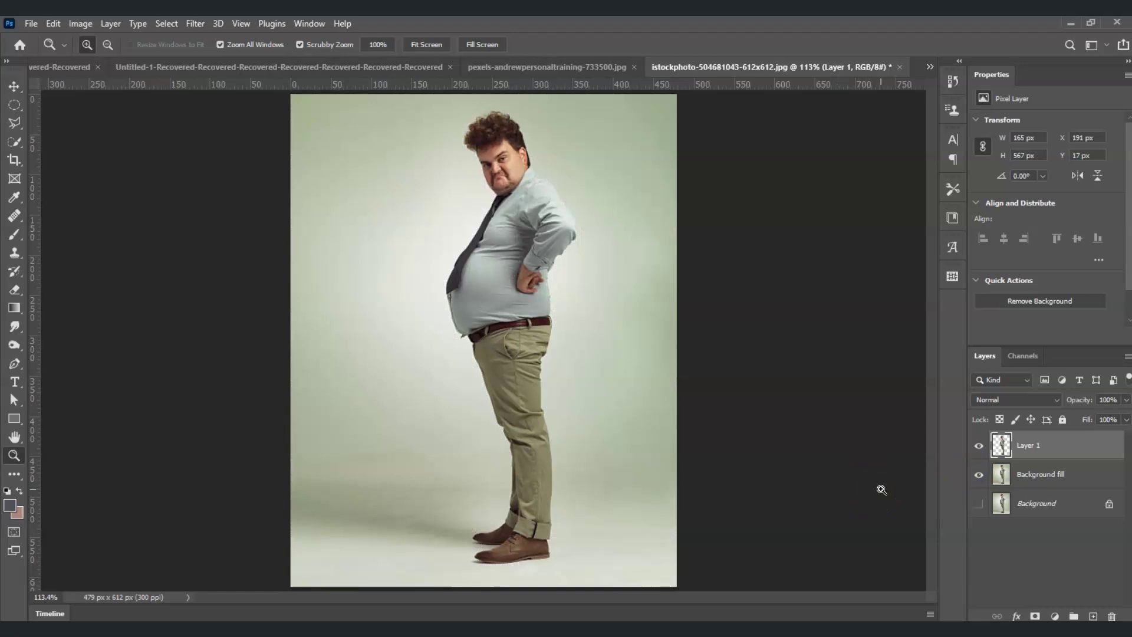
{"action": "double_click", "coordinate": [1036, 449]}
{"action": "left_click", "coordinate": [1045, 529]}
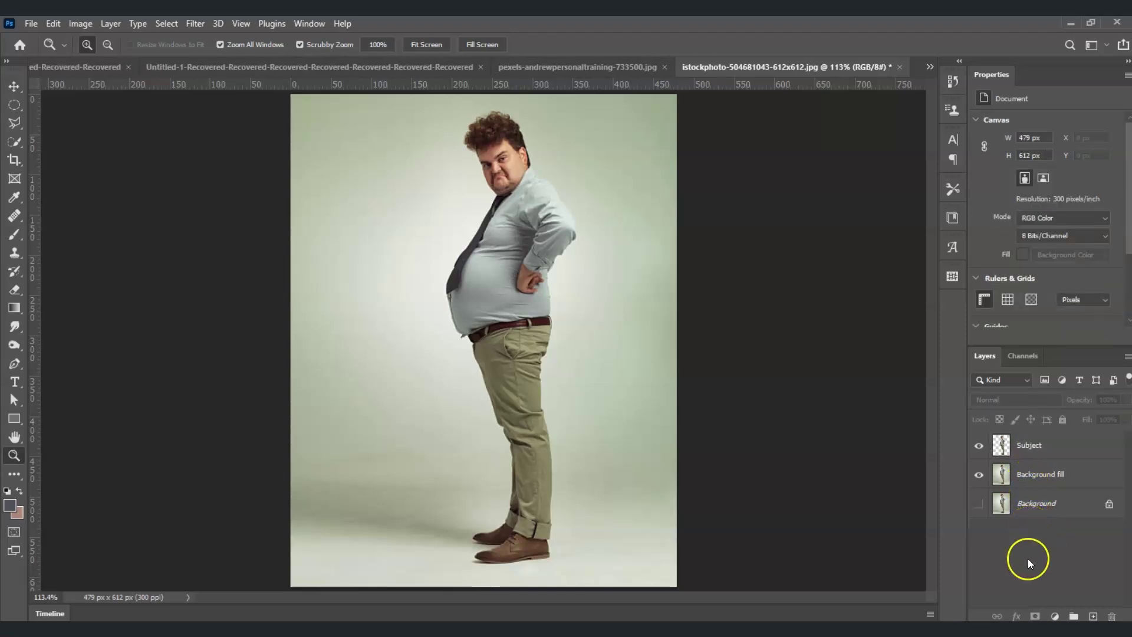
{"action": "left_click", "coordinate": [1001, 446], "text": "ctrl"}
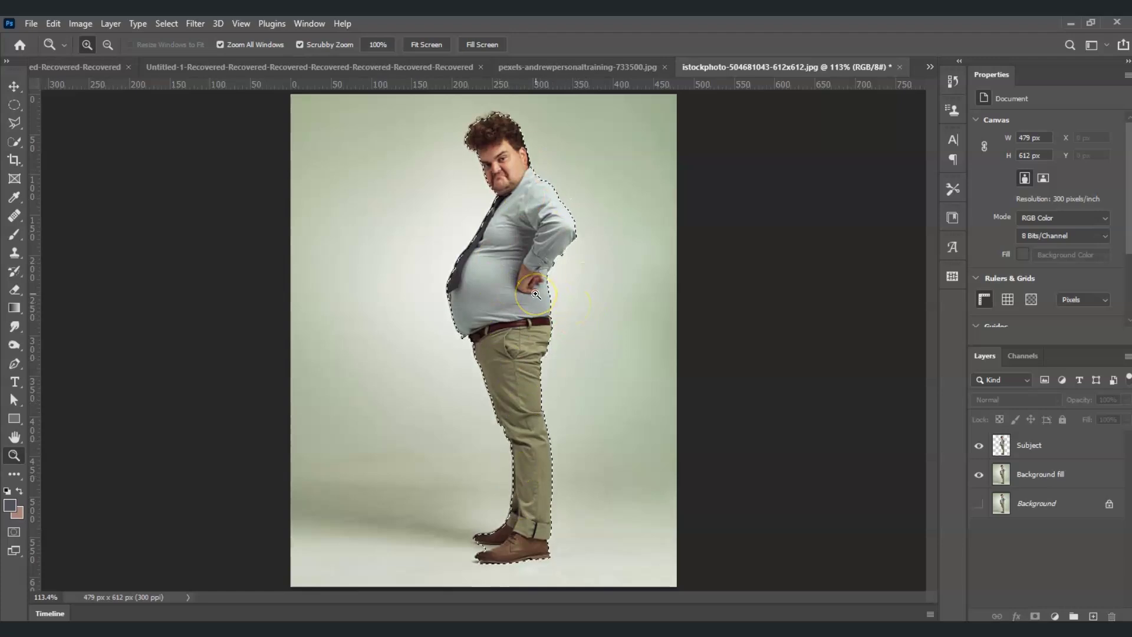
Step: Expand the man's selection by 5 pixels with Select > Modify > Expand
{"action": "left_click", "coordinate": [164, 23]}
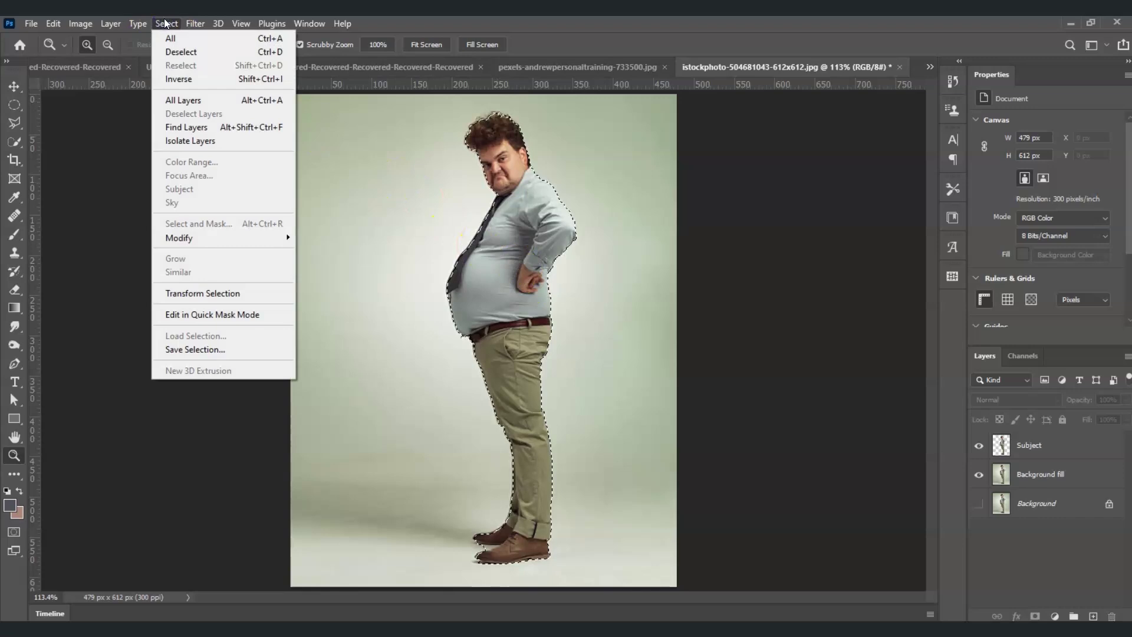
{"action": "mouse_move", "coordinate": [234, 237]}
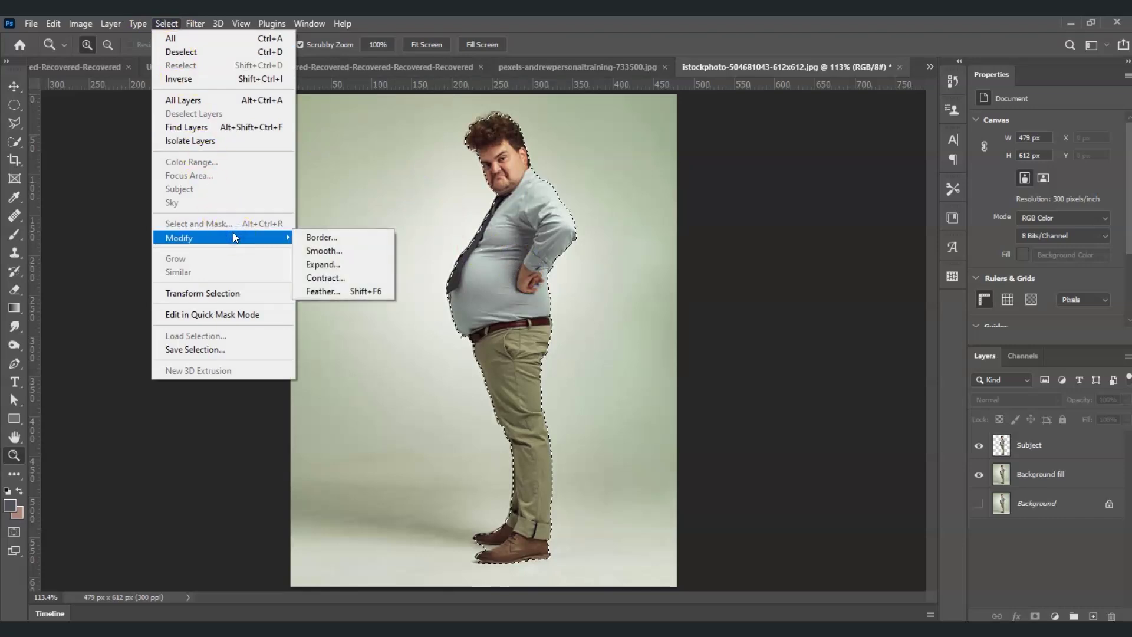
{"action": "left_click", "coordinate": [339, 264]}
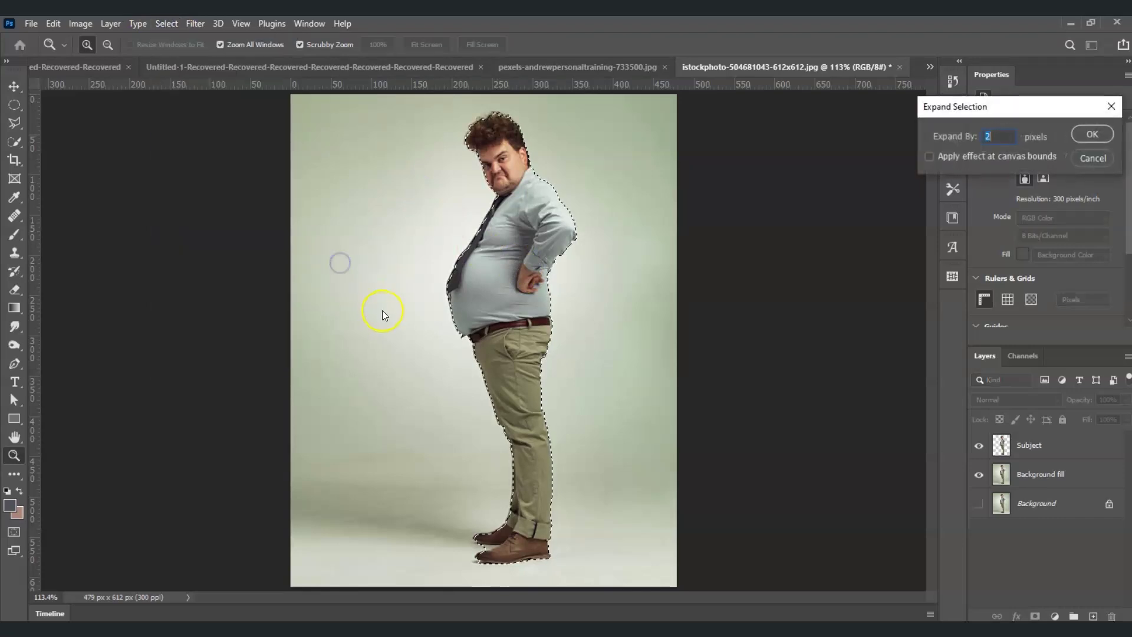
{"action": "left_click_drag", "start_coordinate": [1014, 102], "coordinate": [344, 207]}
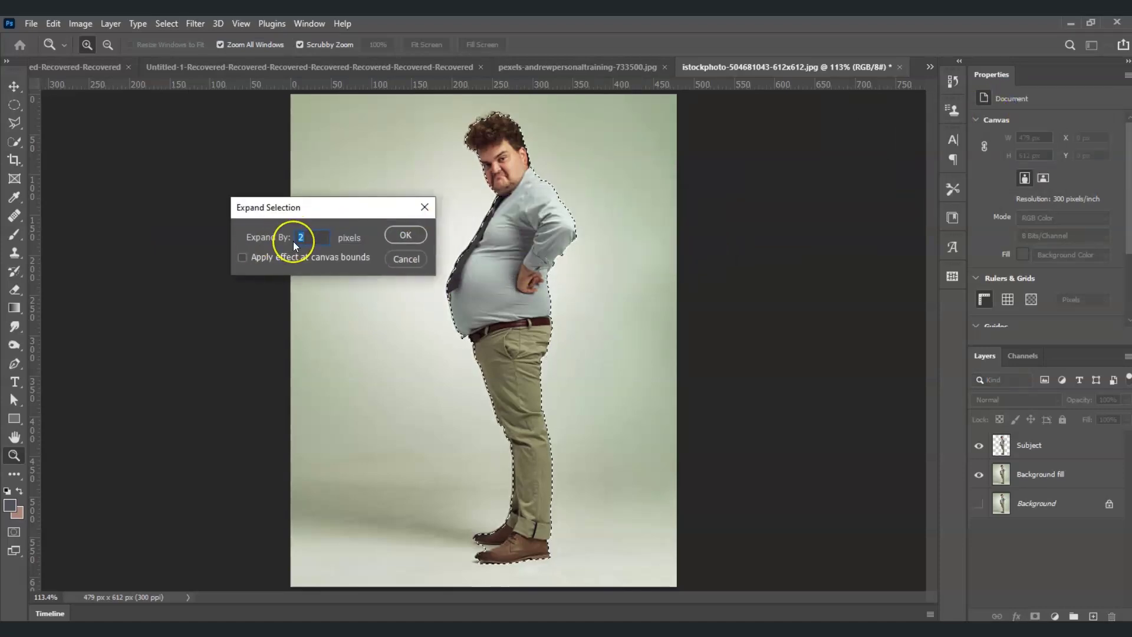
{"action": "type", "text": "5"}
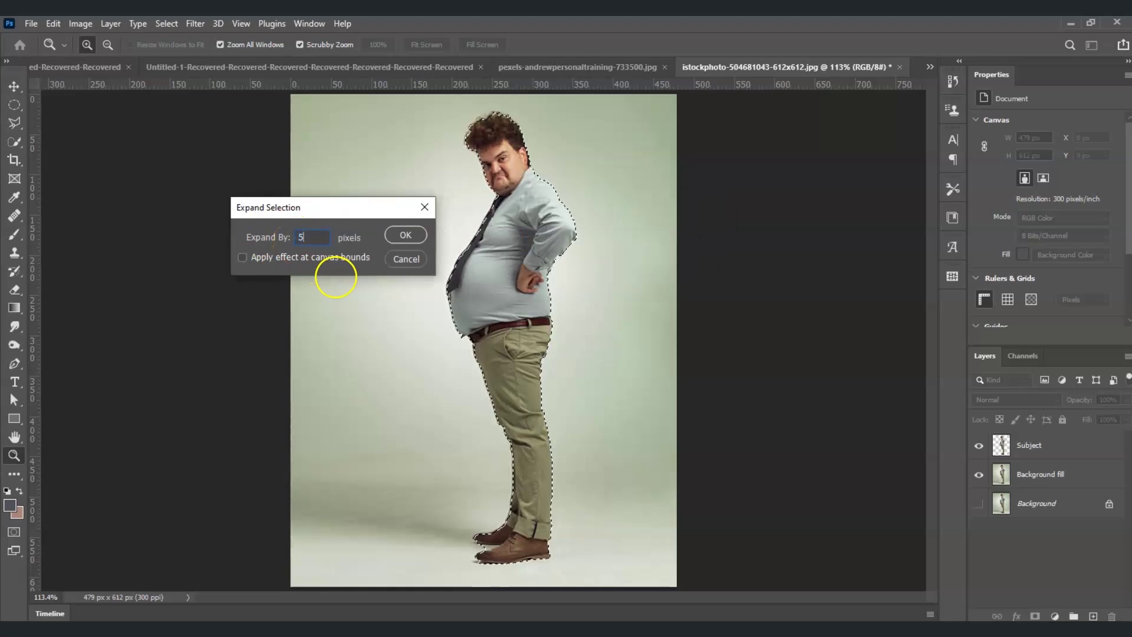
{"action": "left_click", "coordinate": [405, 236]}
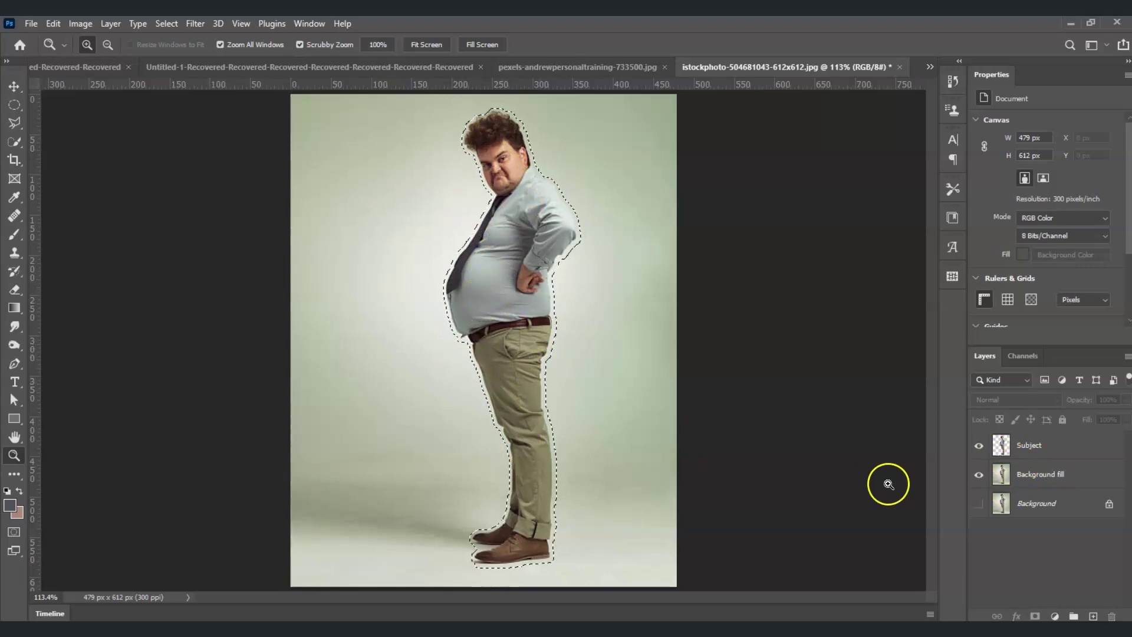
Step: Content-Aware fill the man out of Background fill, then hide the Subject layer to check the result
{"action": "left_click", "coordinate": [1063, 482]}
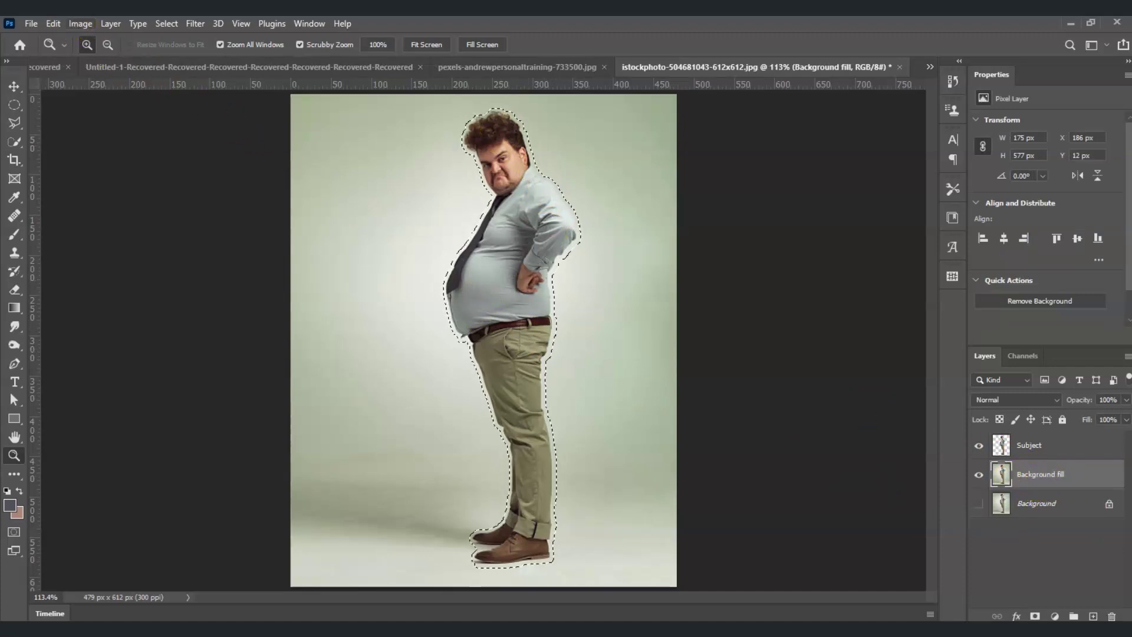
{"action": "key", "text": "alt+e"}
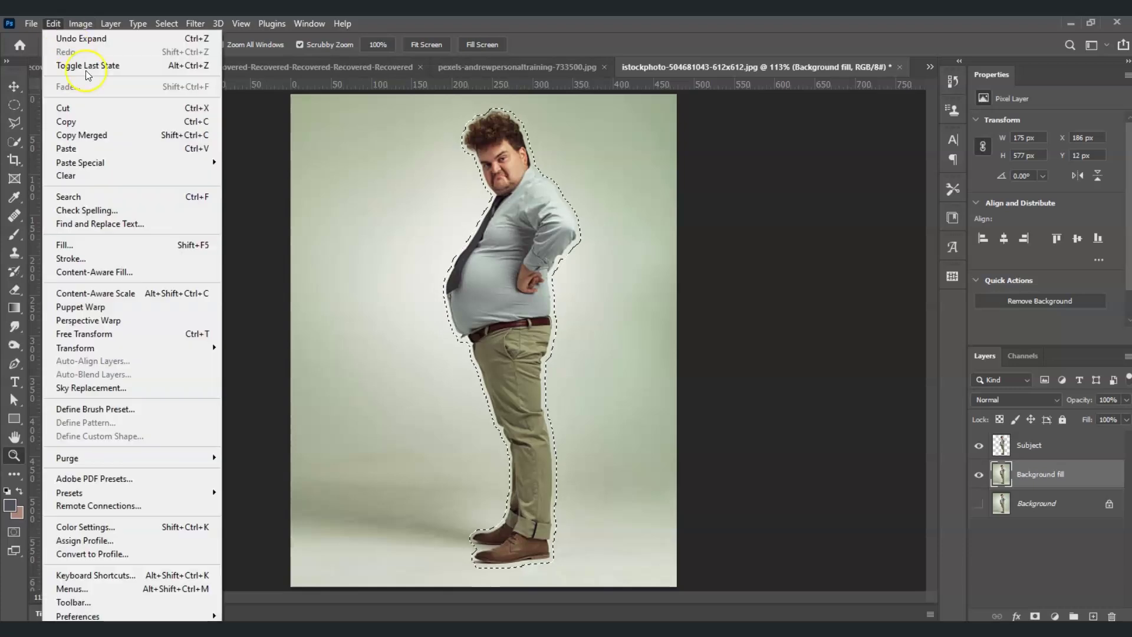
{"action": "left_click", "coordinate": [136, 242]}
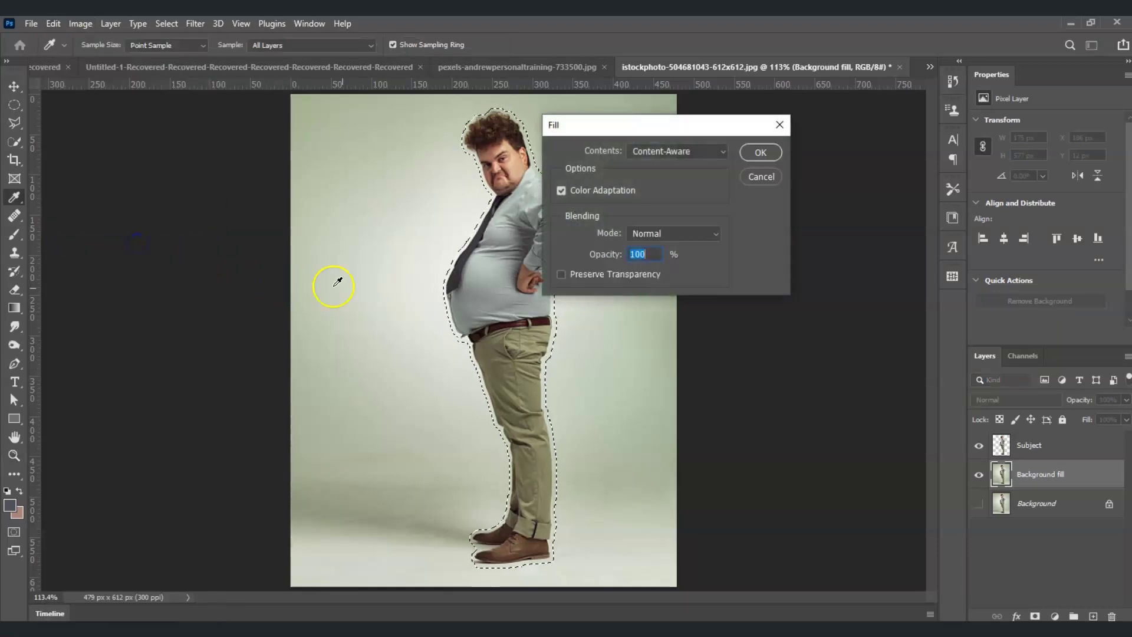
{"action": "left_click_drag", "start_coordinate": [642, 127], "coordinate": [523, 157]}
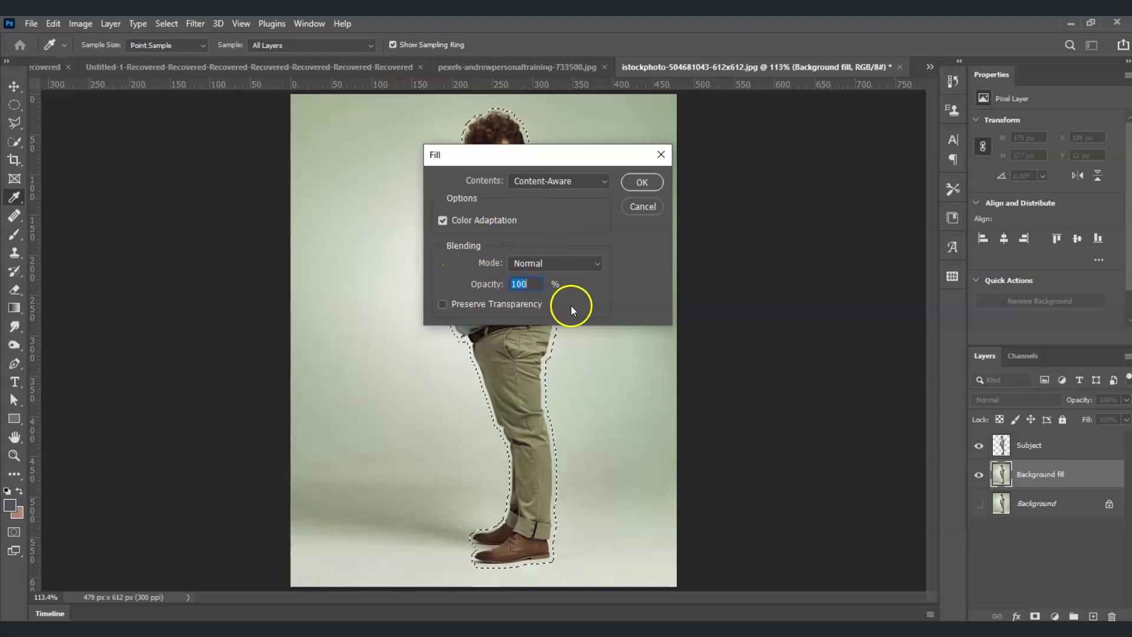
{"action": "left_click", "coordinate": [656, 183]}
{"action": "key", "text": "z"}
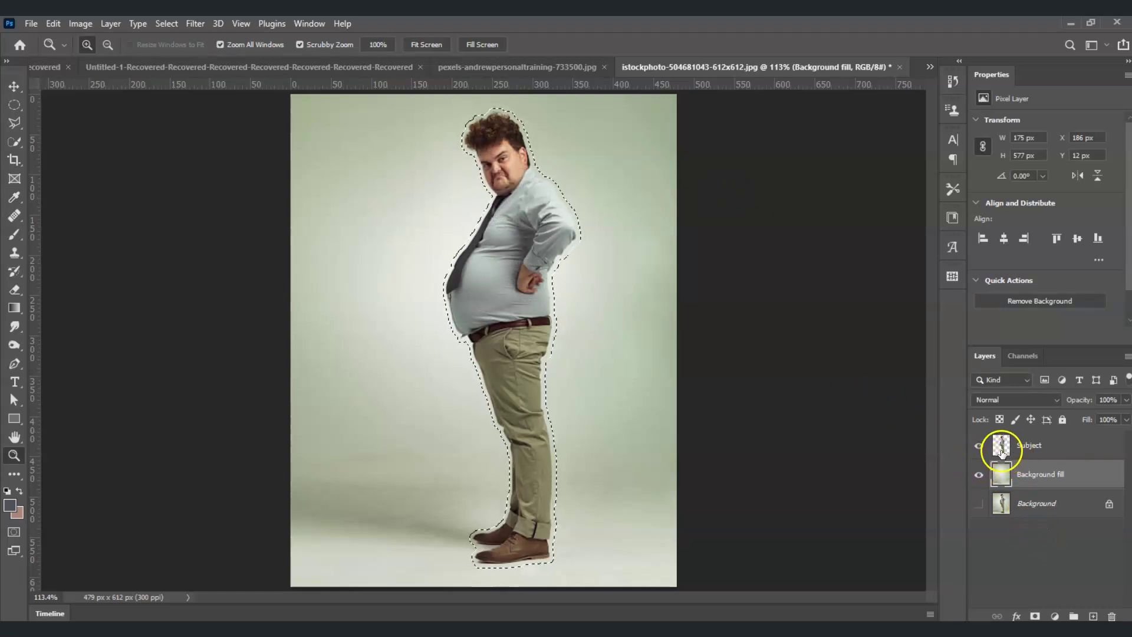
{"action": "left_click", "coordinate": [980, 446]}
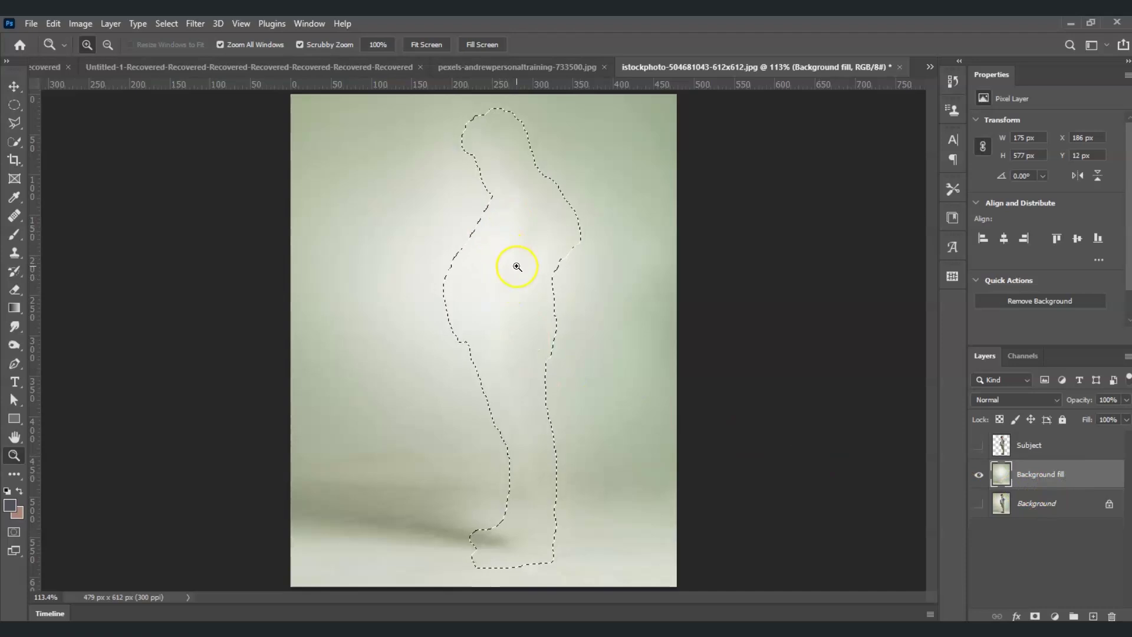
Step: Deselect, show the Subject layer again, and make it the active layer
{"action": "key", "text": "ctrl+d"}
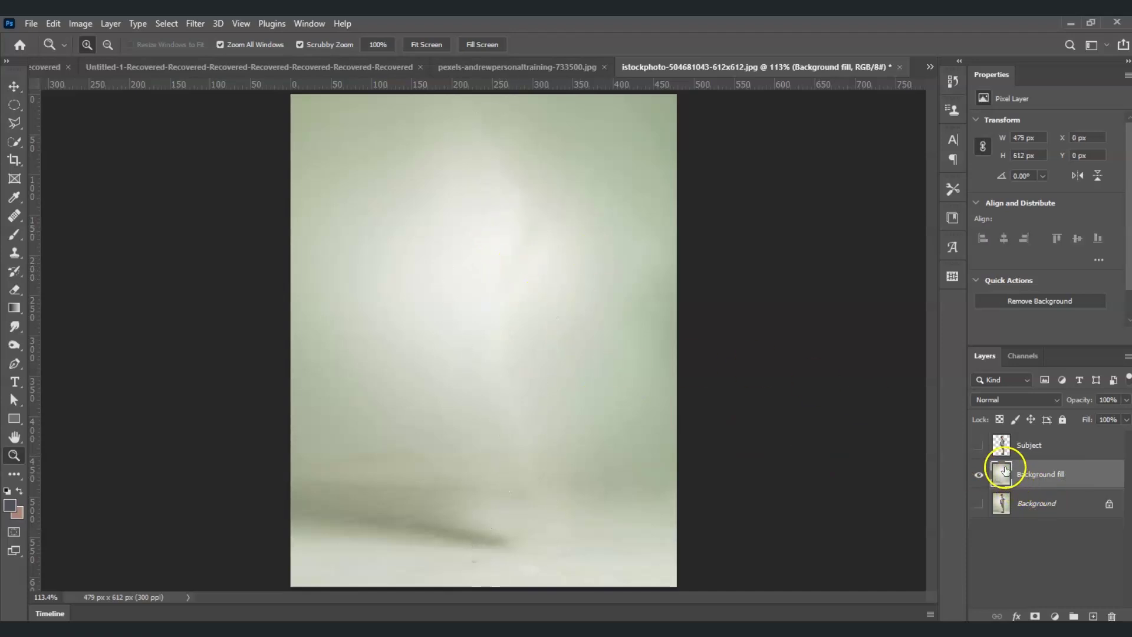
{"action": "left_click", "coordinate": [979, 446]}
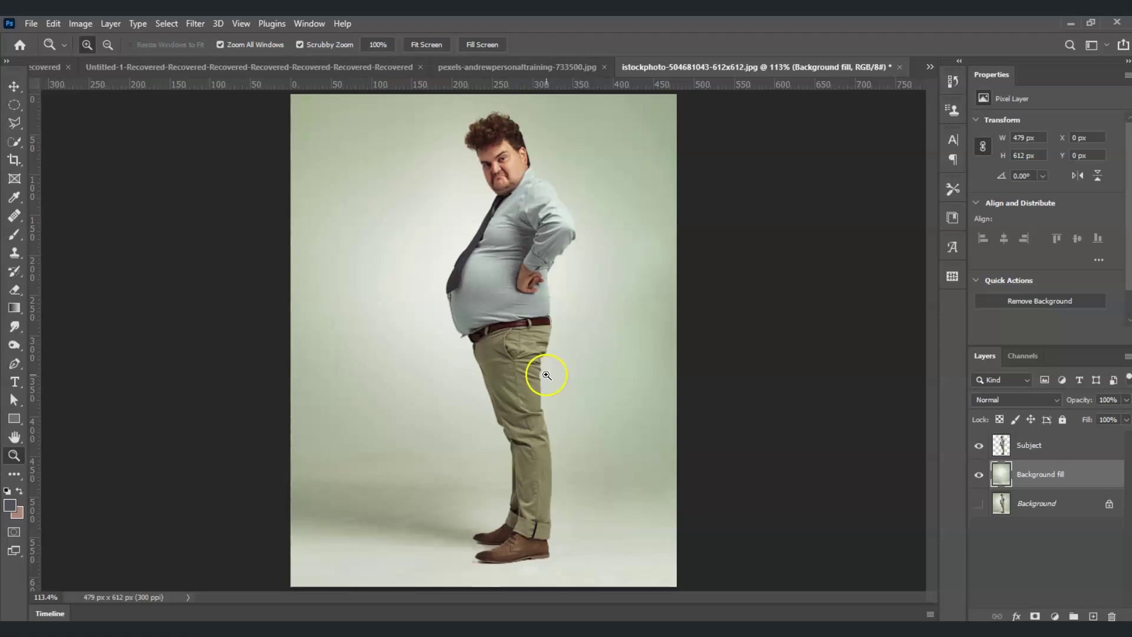
{"action": "left_click", "coordinate": [1017, 453]}
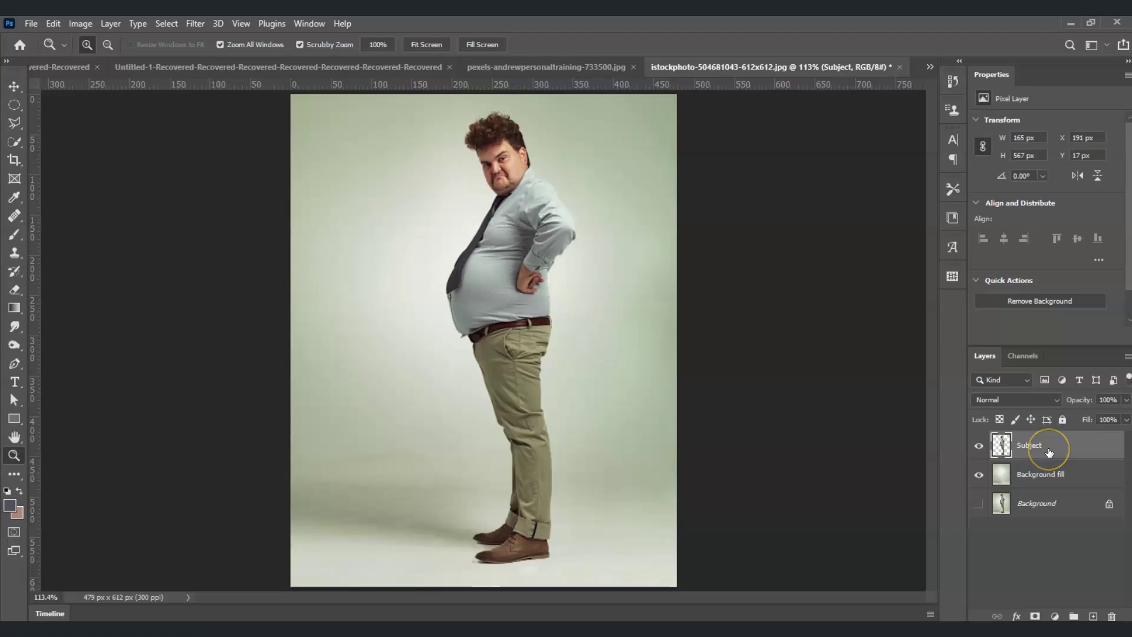
Step: Open Filter > Liquify on the Subject layer and choose the Forward Warp Tool
{"action": "left_click", "coordinate": [191, 26]}
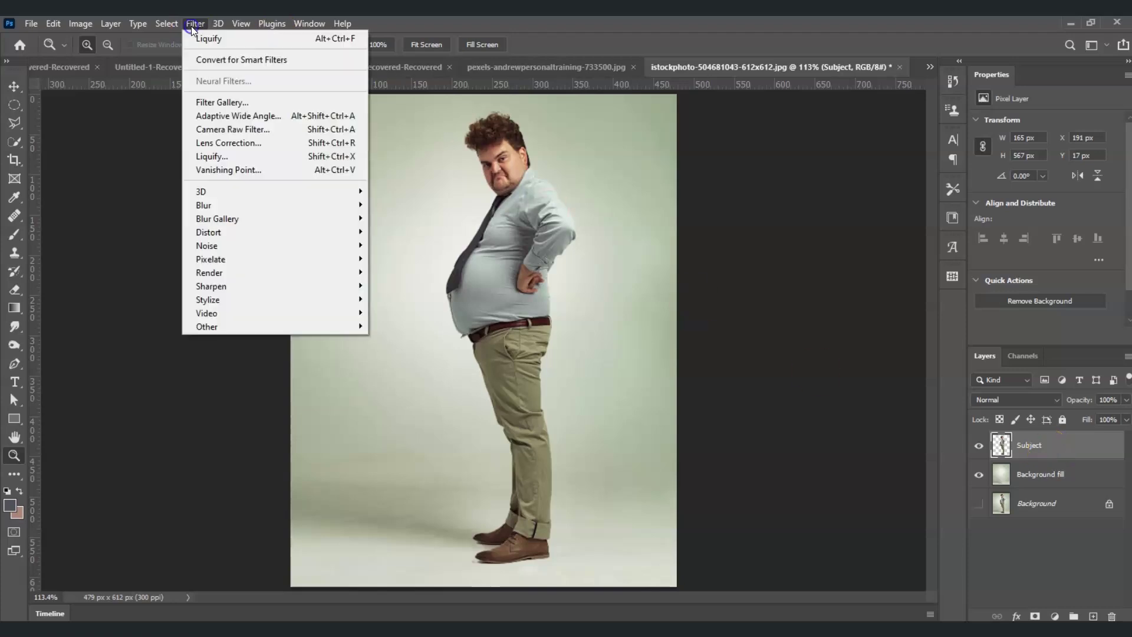
{"action": "left_click", "coordinate": [229, 156]}
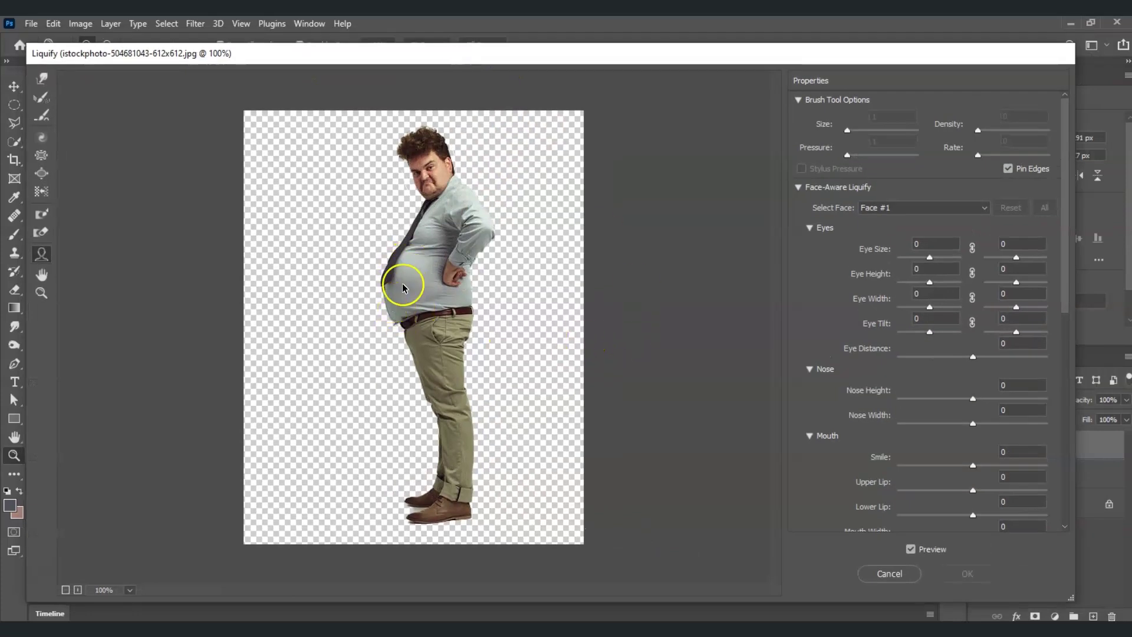
{"action": "left_click", "coordinate": [43, 79]}
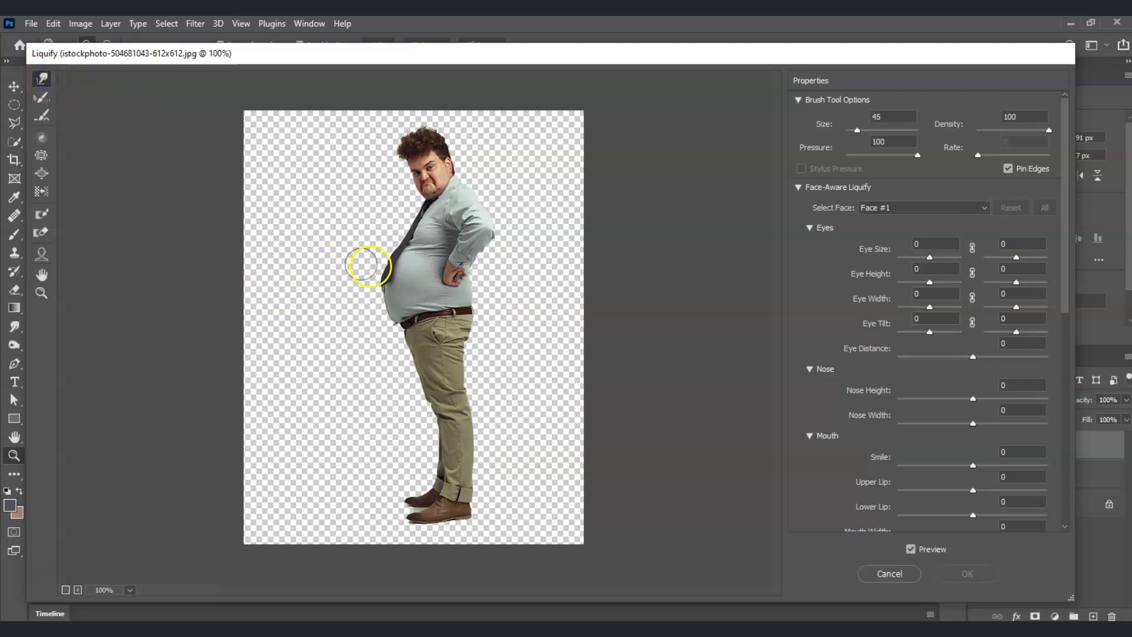
Step: Set Liquify density to 50, enlarge the warp brush, and start pushing the belly inward
{"action": "left_click", "coordinate": [950, 123]}
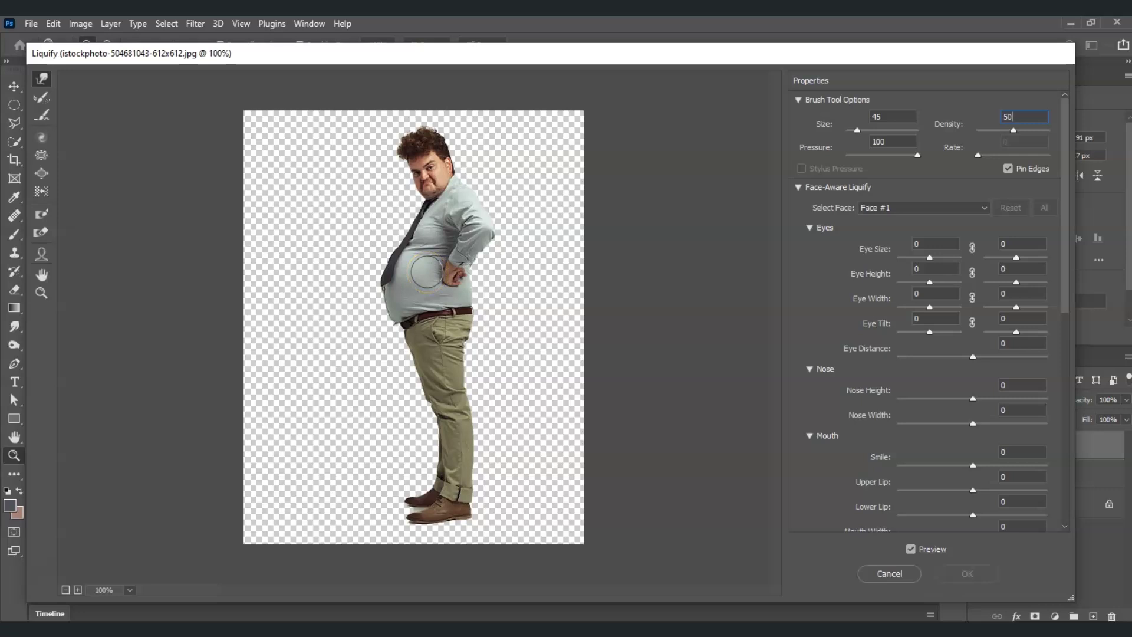
{"action": "key", "text": "bracketright"}
{"action": "key", "text": "bracketright"}
{"action": "key", "text": "bracketright"}
{"action": "key", "text": "bracketright"}
{"action": "key", "text": "bracketright"}
{"action": "key", "text": "bracketright"}
{"action": "key", "text": "bracketright"}
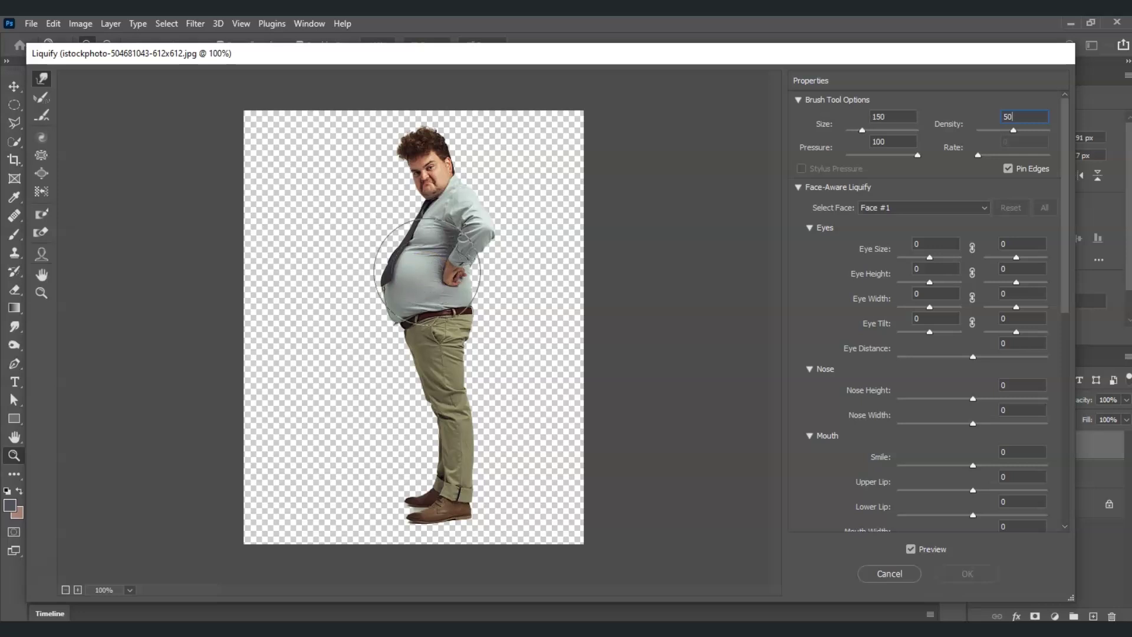
{"action": "key", "text": "bracketleft"}
{"action": "key", "text": "bracketleft"}
{"action": "key", "text": "bracketleft"}
{"action": "key", "text": "bracketleft"}
{"action": "key", "text": "bracketleft"}
{"action": "key", "text": "bracketleft"}
{"action": "key", "text": "bracketleft"}
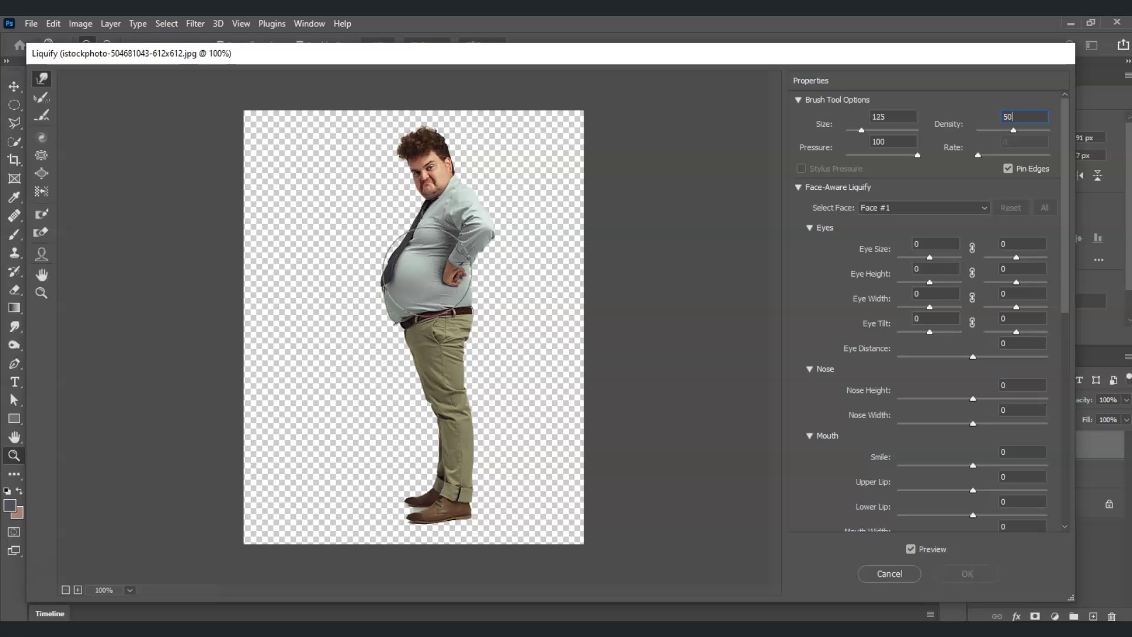
{"action": "key", "text": "bracketright"}
{"action": "key", "text": "bracketright"}
{"action": "key", "text": "bracketright"}
{"action": "key", "text": "bracketright"}
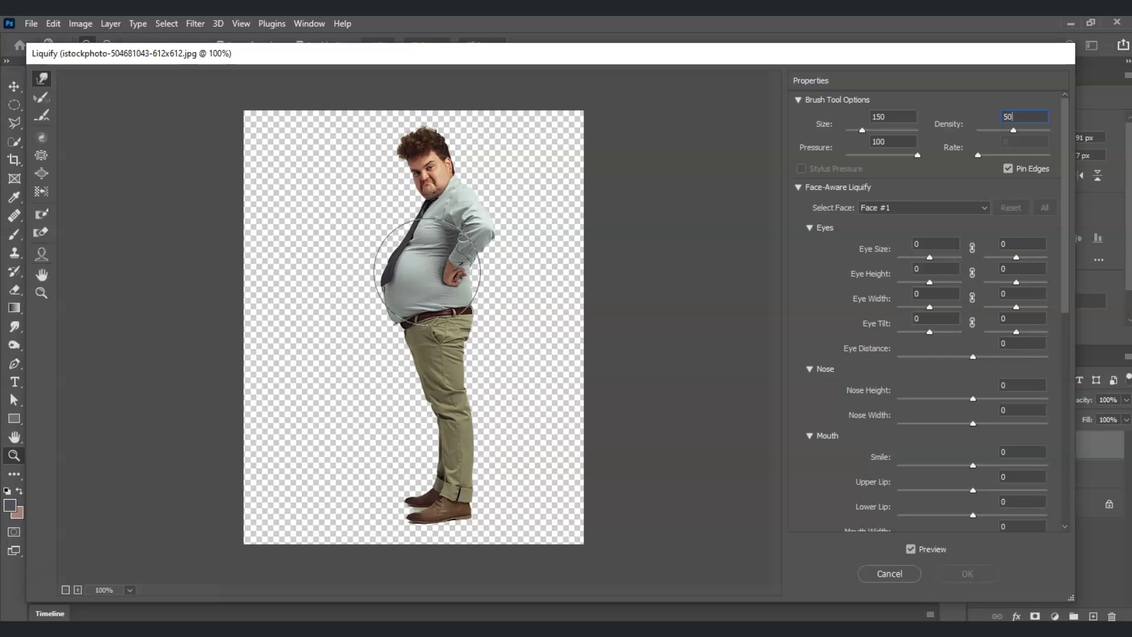
{"action": "key", "text": "bracketright"}
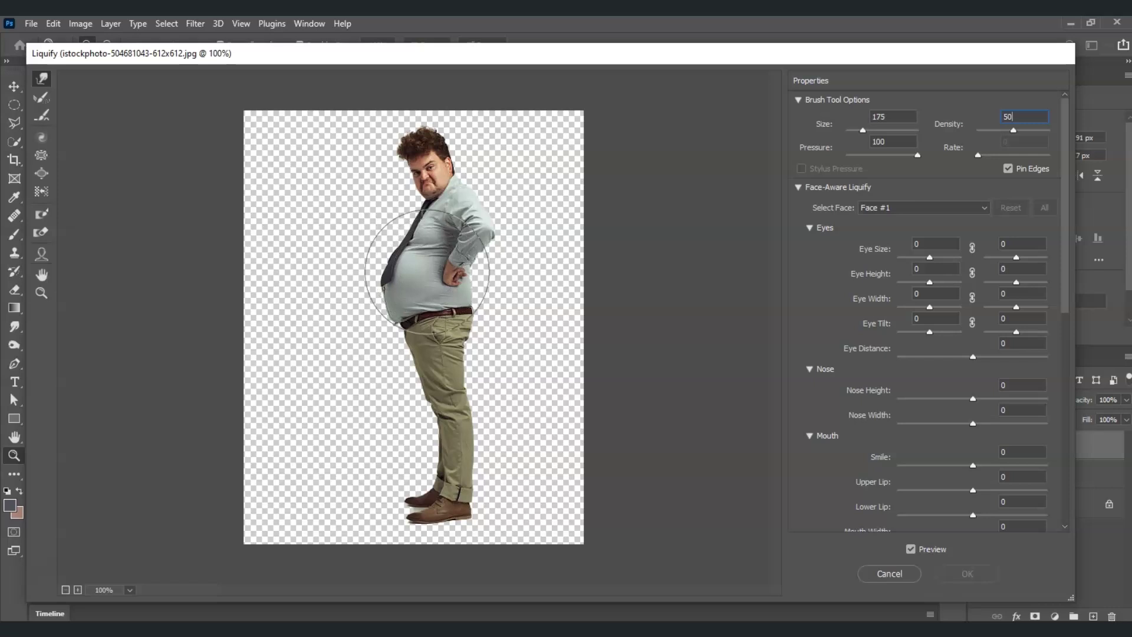
{"action": "mouse_move", "coordinate": [427, 271]}
{"action": "left_mouse_down"}
{"action": "mouse_move", "coordinate": [417, 298]}
{"action": "mouse_move", "coordinate": [346, 283]}
{"action": "mouse_move", "coordinate": [347, 295]}
{"action": "mouse_move", "coordinate": [357, 270]}
{"action": "mouse_move", "coordinate": [380, 274]}
{"action": "mouse_move", "coordinate": [362, 288]}
{"action": "mouse_move", "coordinate": [393, 285]}
{"action": "left_mouse_up"}
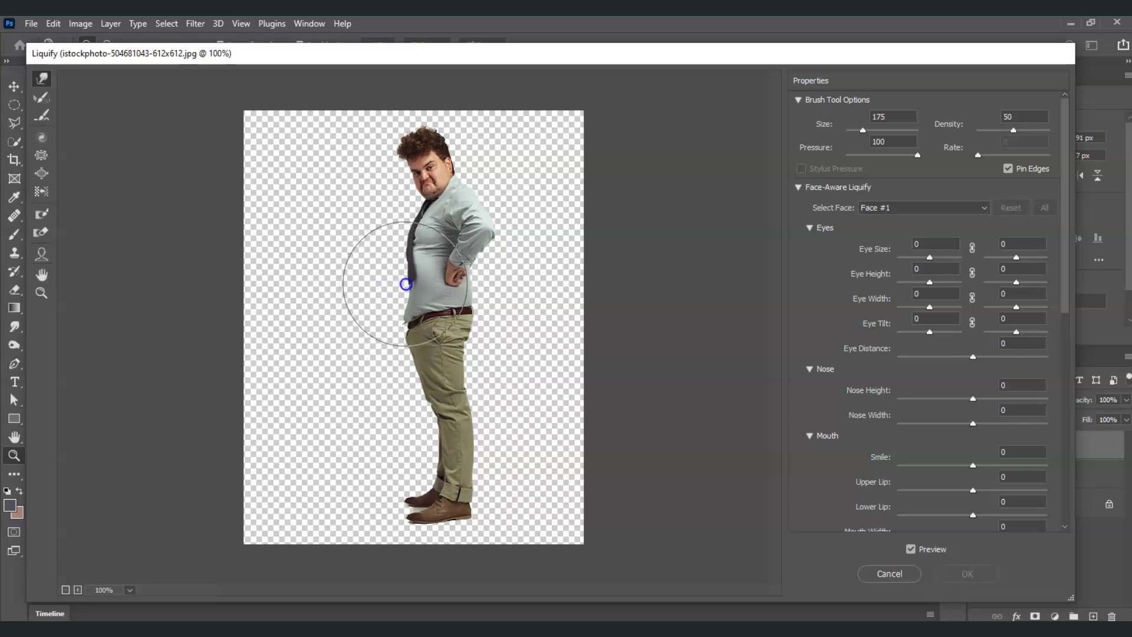
Step: Push the belly, hip and waist contours further inward, resizing the brush and undoing a stray face warp
{"action": "left_click_drag", "start_coordinate": [406, 284], "coordinate": [407, 284]}
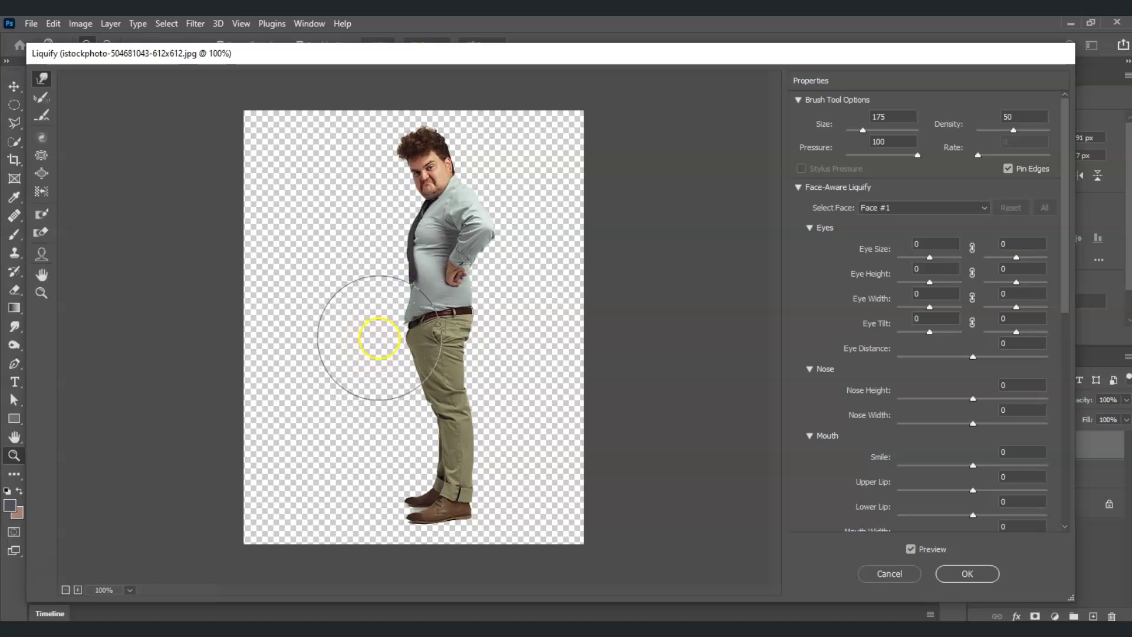
{"action": "left_click_drag", "start_coordinate": [380, 338], "coordinate": [401, 334]}
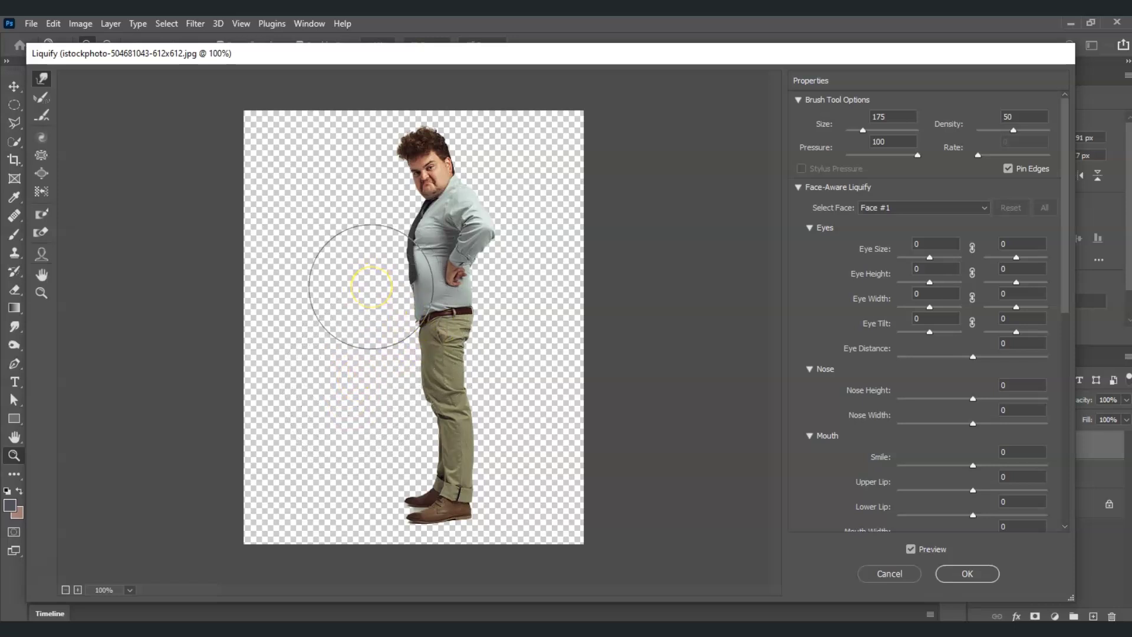
{"action": "key", "text": "bracketleft"}
{"action": "key", "text": "bracketleft"}
{"action": "key", "text": "bracketleft"}
{"action": "key", "text": "bracketleft"}
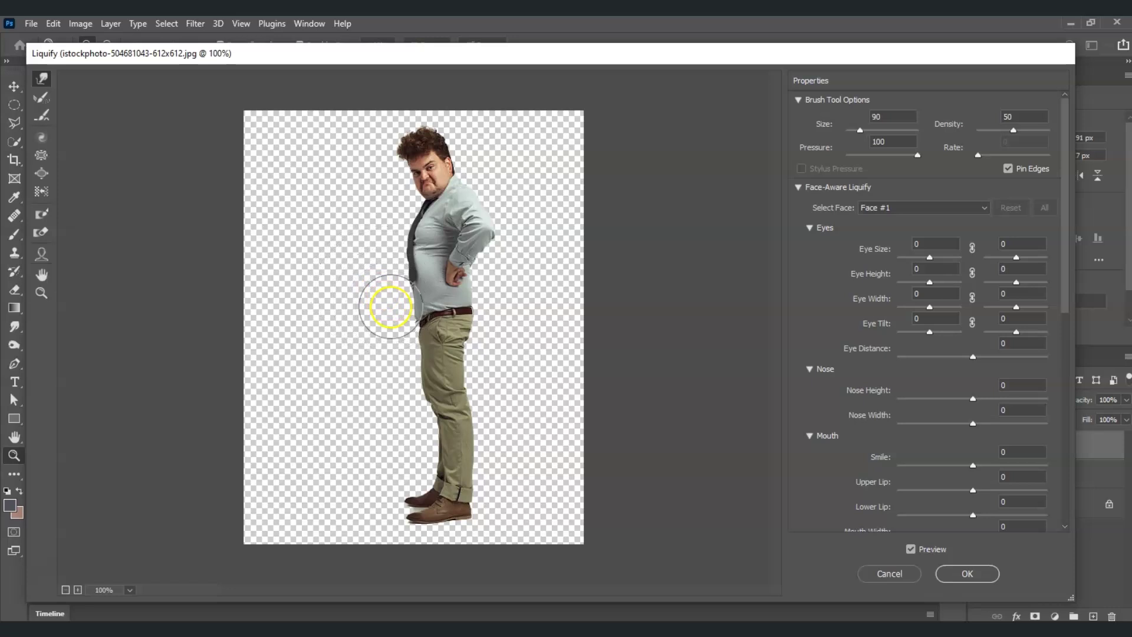
{"action": "key", "text": "bracketleft"}
{"action": "key", "text": "bracketleft"}
{"action": "key", "text": "bracketleft"}
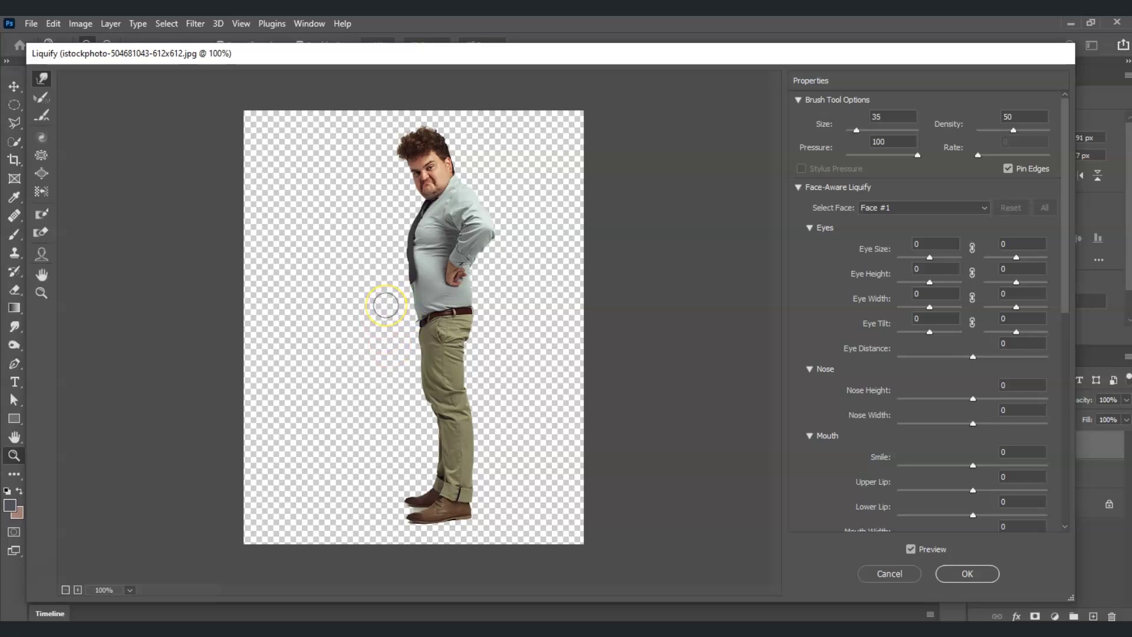
{"action": "mouse_move", "coordinate": [386, 305]}
{"action": "left_mouse_down"}
{"action": "mouse_move", "coordinate": [399, 238]}
{"action": "mouse_move", "coordinate": [413, 240]}
{"action": "mouse_move", "coordinate": [411, 283]}
{"action": "left_mouse_up"}
{"action": "key", "text": "bracketright"}
{"action": "key", "text": "bracketright"}
{"action": "key", "text": "bracketright"}
{"action": "key", "text": "bracketright"}
{"action": "key", "text": "bracketright"}
{"action": "mouse_move", "coordinate": [307, 443]}
{"action": "left_mouse_down"}
{"action": "mouse_move", "coordinate": [314, 378]}
{"action": "mouse_move", "coordinate": [328, 491]}
{"action": "mouse_move", "coordinate": [304, 508]}
{"action": "mouse_move", "coordinate": [332, 414]}
{"action": "mouse_move", "coordinate": [412, 317]}
{"action": "mouse_move", "coordinate": [440, 244]}
{"action": "mouse_move", "coordinate": [448, 305]}
{"action": "mouse_move", "coordinate": [421, 263]}
{"action": "mouse_move", "coordinate": [447, 254]}
{"action": "mouse_move", "coordinate": [425, 289]}
{"action": "mouse_move", "coordinate": [438, 248]}
{"action": "mouse_move", "coordinate": [442, 304]}
{"action": "mouse_move", "coordinate": [430, 313]}
{"action": "mouse_move", "coordinate": [444, 208]}
{"action": "mouse_move", "coordinate": [407, 160]}
{"action": "mouse_move", "coordinate": [428, 199]}
{"action": "mouse_move", "coordinate": [444, 173]}
{"action": "mouse_move", "coordinate": [444, 183]}
{"action": "mouse_move", "coordinate": [402, 178]}
{"action": "mouse_move", "coordinate": [443, 178]}
{"action": "left_mouse_up"}
{"action": "key", "text": "ctrl+z"}
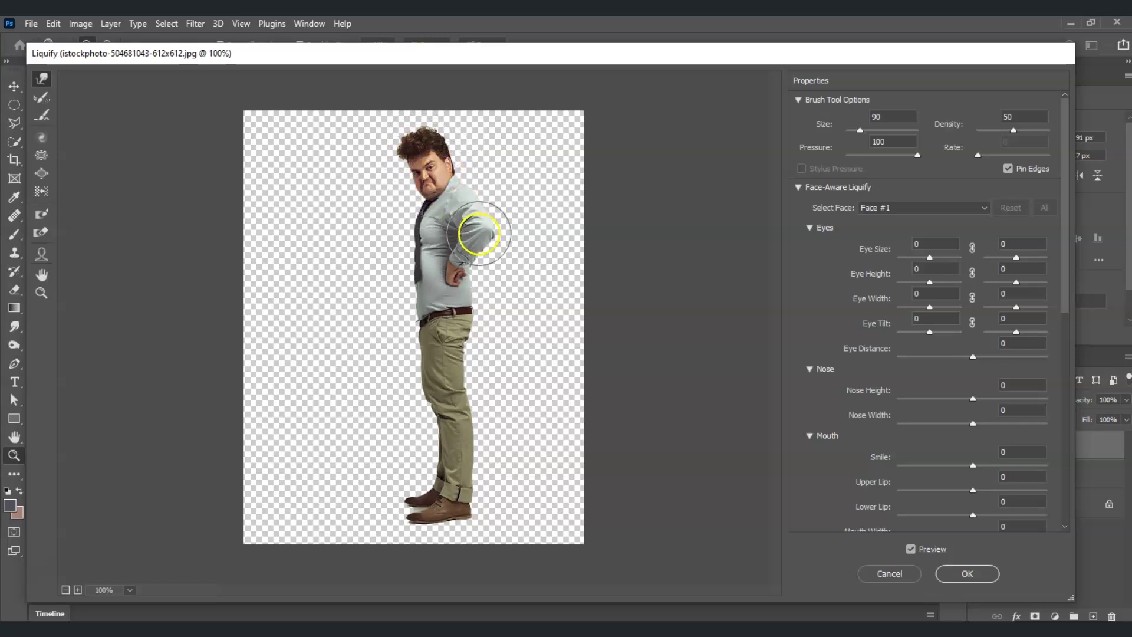
{"action": "left_click", "coordinate": [41, 254]}
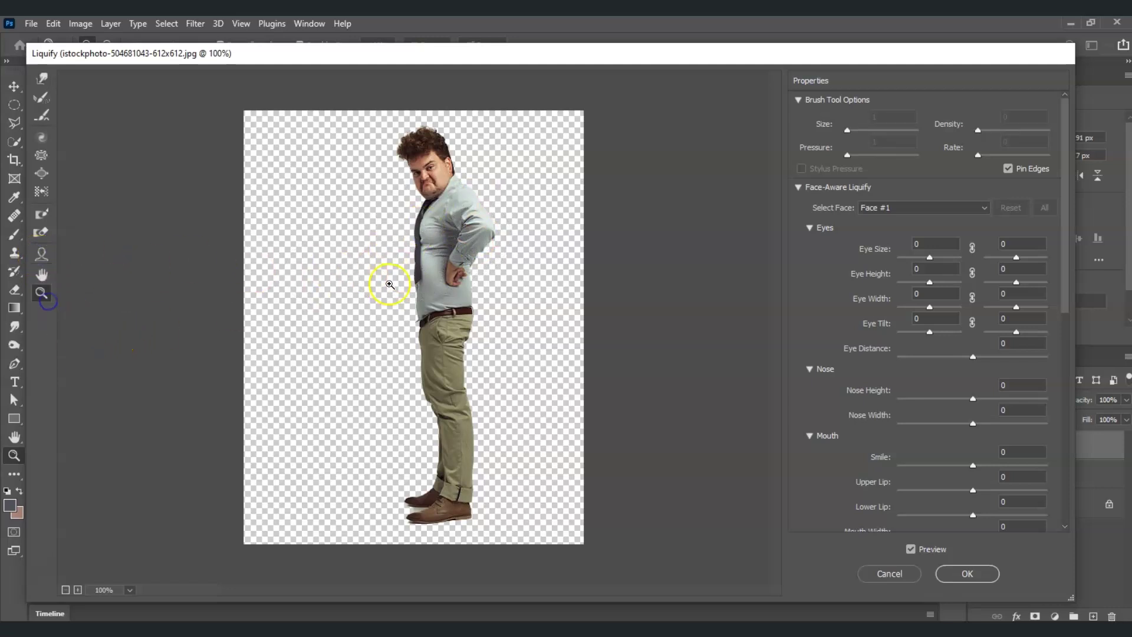
Step: Zoom in on the man's head and pull both sides of his jaw and face inward
{"action": "left_click", "coordinate": [389, 284]}
{"action": "left_click", "coordinate": [399, 268]}
{"action": "left_click", "coordinate": [417, 244]}
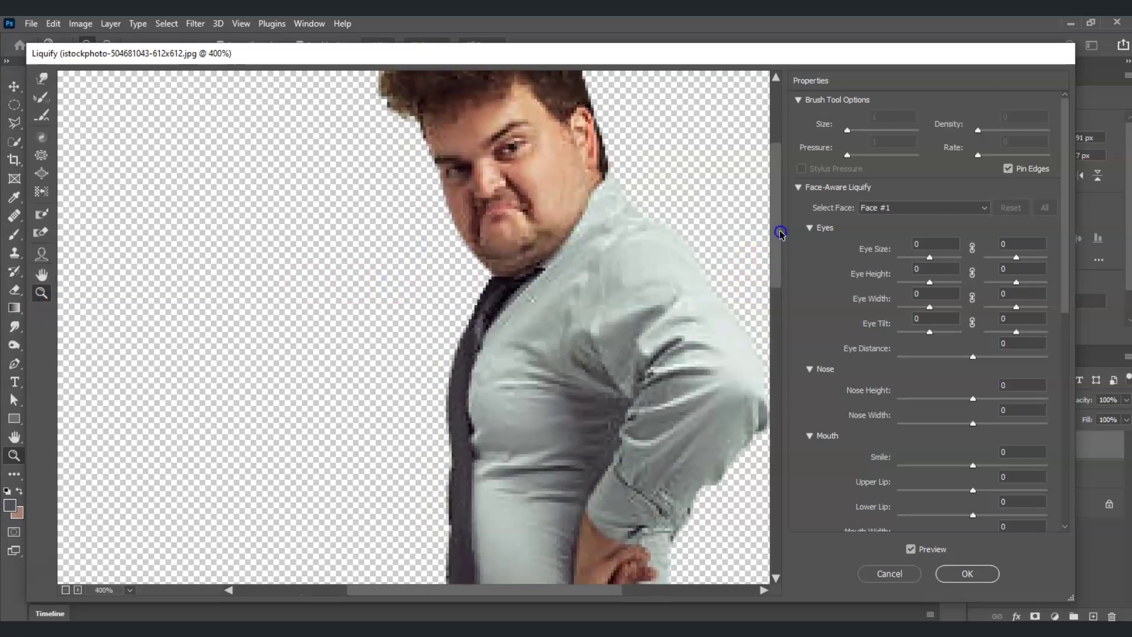
{"action": "scroll", "coordinate": [781, 234], "scroll_direction": "up", "scroll_amount": 2}
{"action": "left_click", "coordinate": [42, 256]}
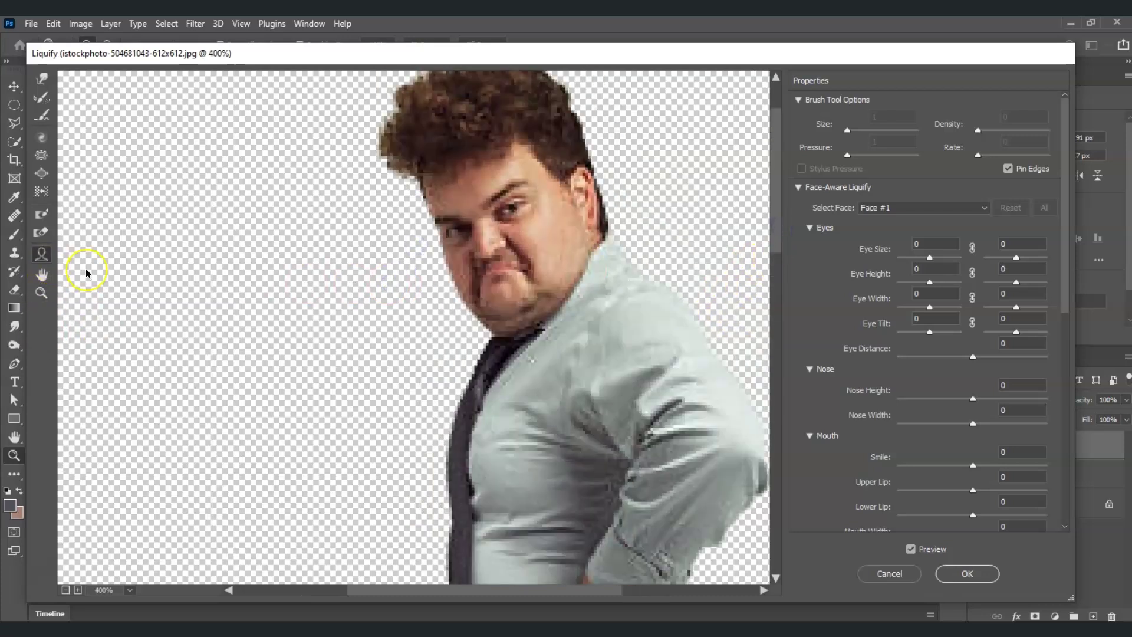
{"action": "mouse_move", "coordinate": [536, 166]}
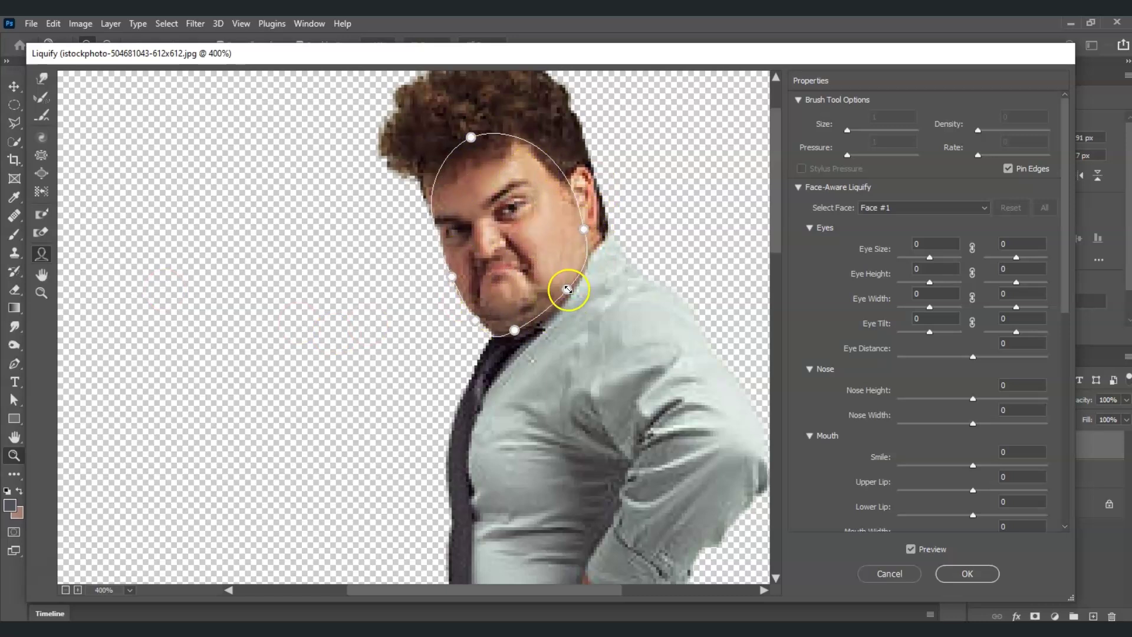
{"action": "left_click_drag", "start_coordinate": [567, 290], "coordinate": [548, 276]}
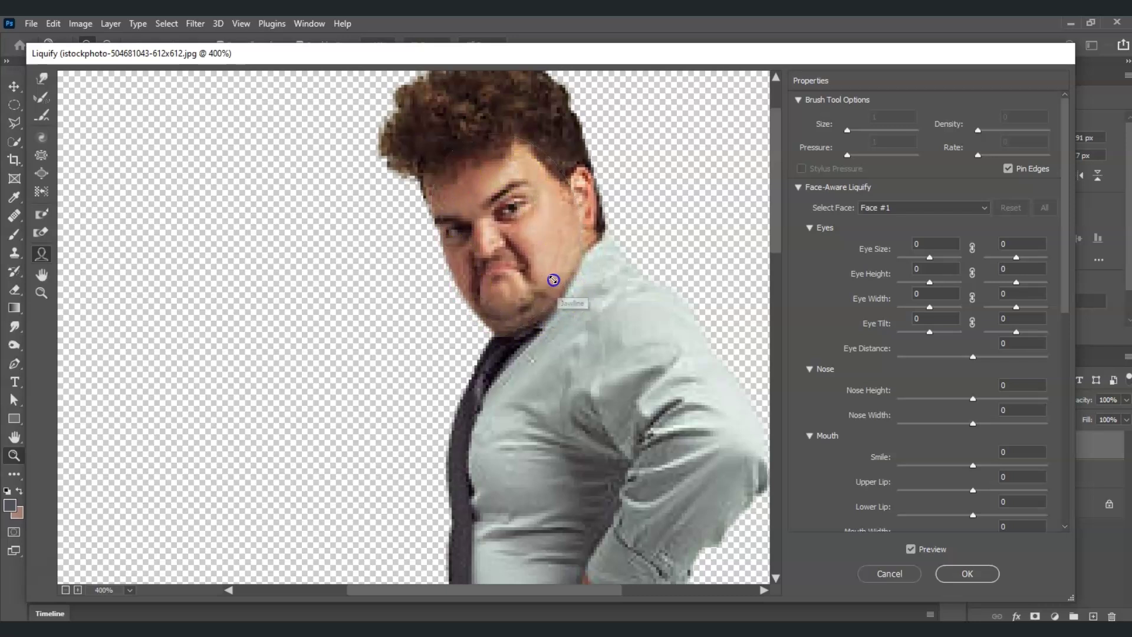
{"action": "left_click_drag", "start_coordinate": [454, 274], "coordinate": [490, 246]}
Step: Zoom the Liquify preview back out to show the man's whole figure
{"action": "left_click", "coordinate": [41, 292]}
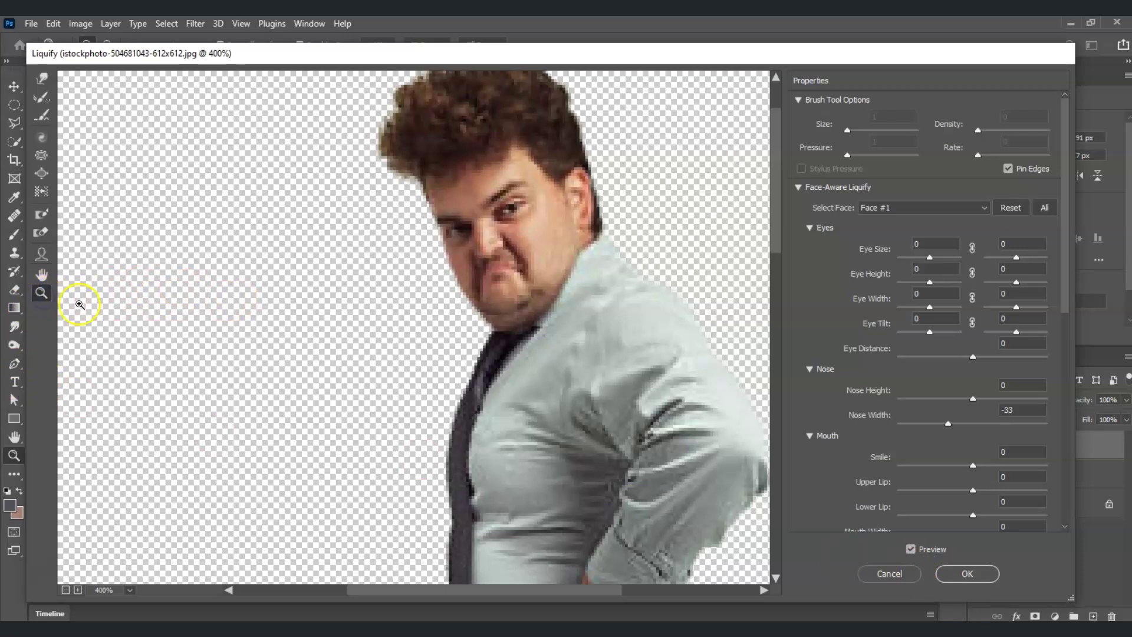
{"action": "key", "text": "alt"}
{"action": "left_click", "coordinate": [318, 318], "text": "alt"}
{"action": "left_click", "coordinate": [318, 316], "text": "alt"}
{"action": "left_click", "coordinate": [318, 316], "text": "alt"}
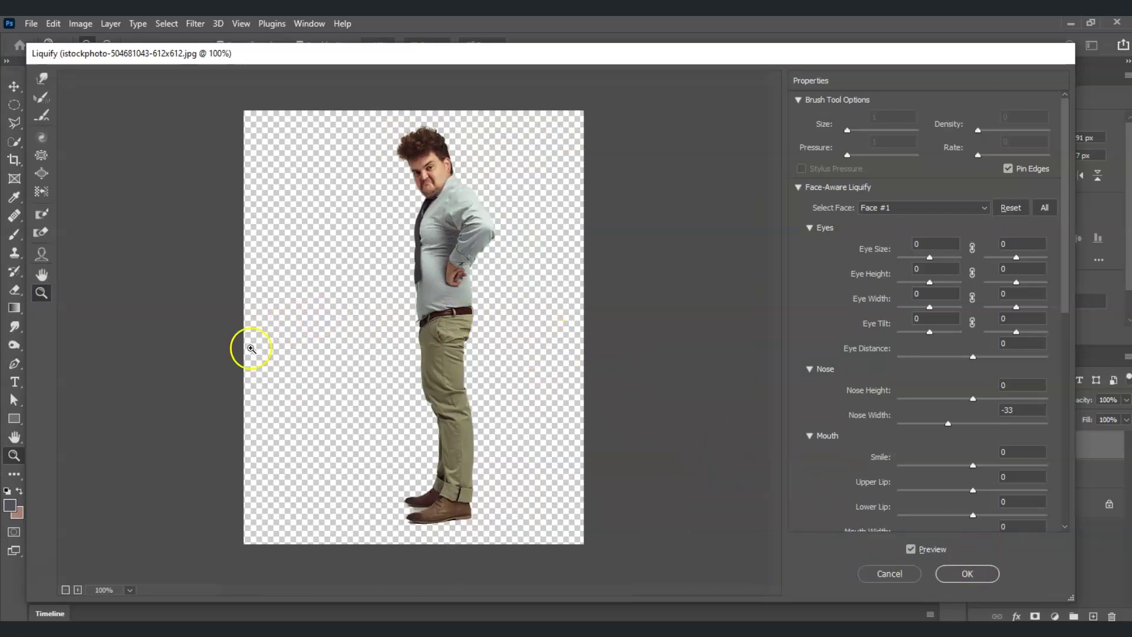
Step: Apply Liquify to the Subject layer and hide the Background copy layer to compare
{"action": "left_click", "coordinate": [967, 573]}
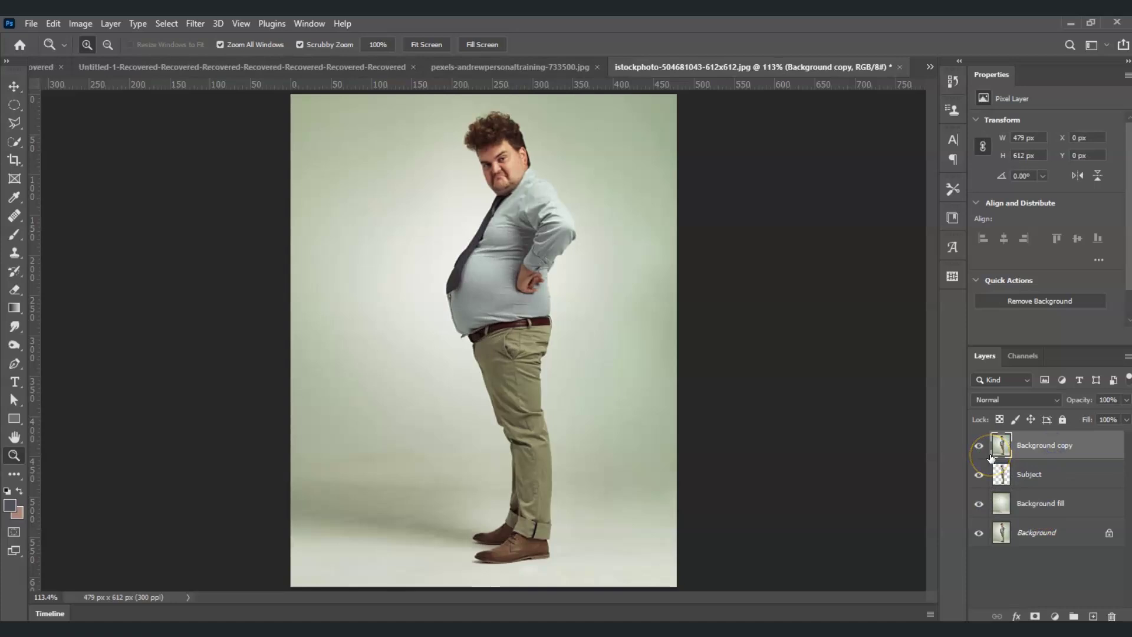
{"action": "left_click", "coordinate": [983, 447]}
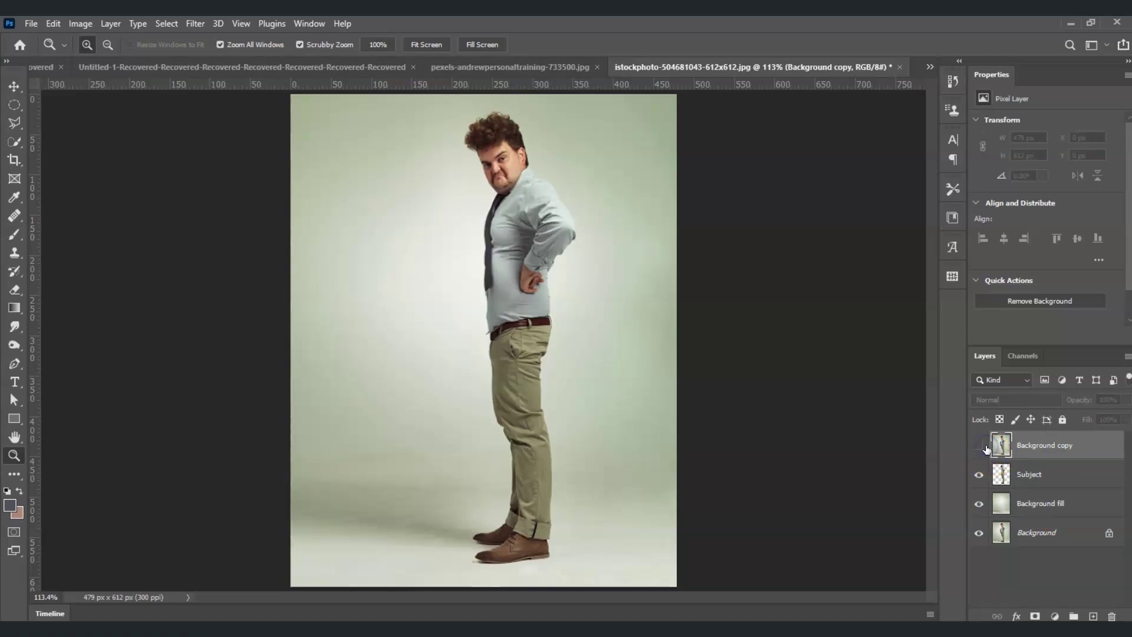